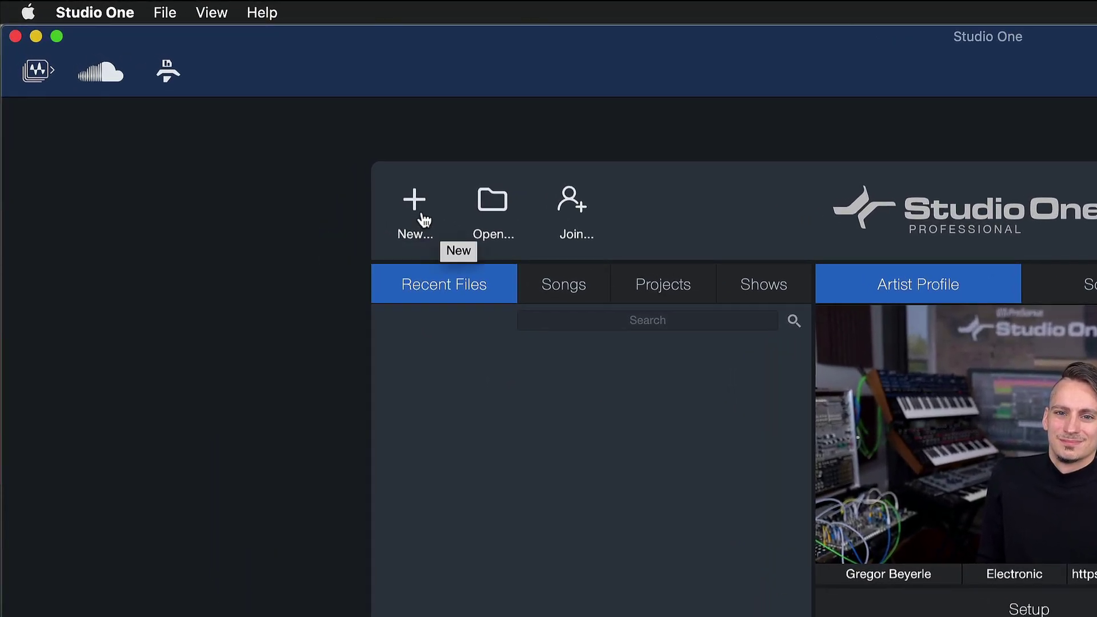
- Start a new song and pick Record and Mix after comparing the Master and Release and Rehearse and Perform templates
{"action": "left_click", "coordinate": [421, 214]}
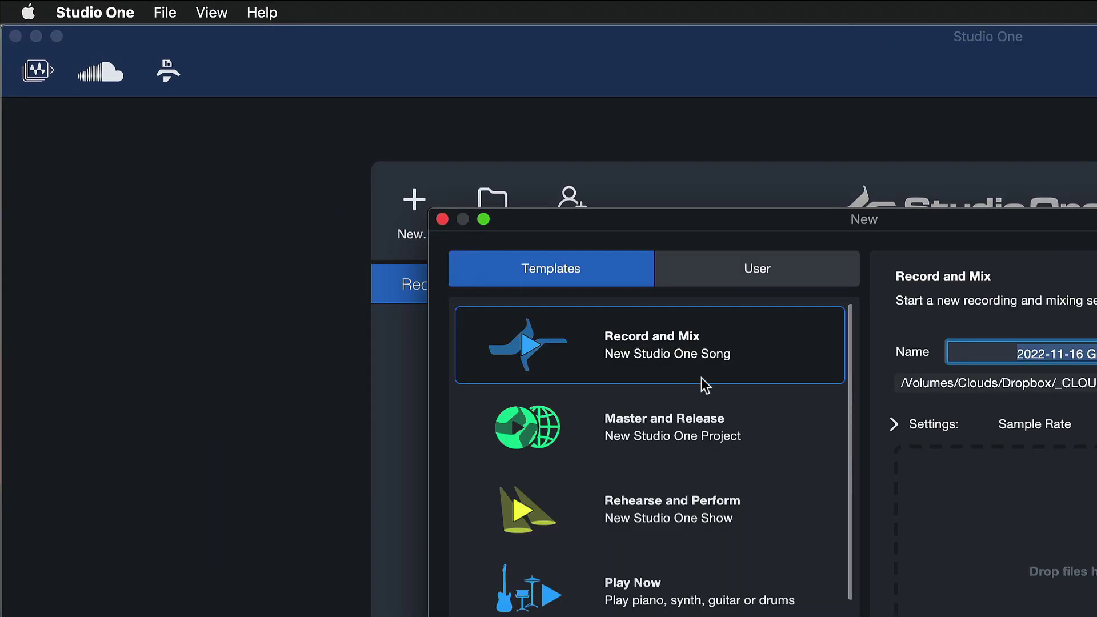
{"action": "left_click", "coordinate": [604, 450]}
{"action": "left_click", "coordinate": [626, 481]}
{"action": "key", "text": "Up"}
{"action": "left_click", "coordinate": [643, 501]}
{"action": "left_click", "coordinate": [656, 434]}
{"action": "left_click", "coordinate": [659, 370]}
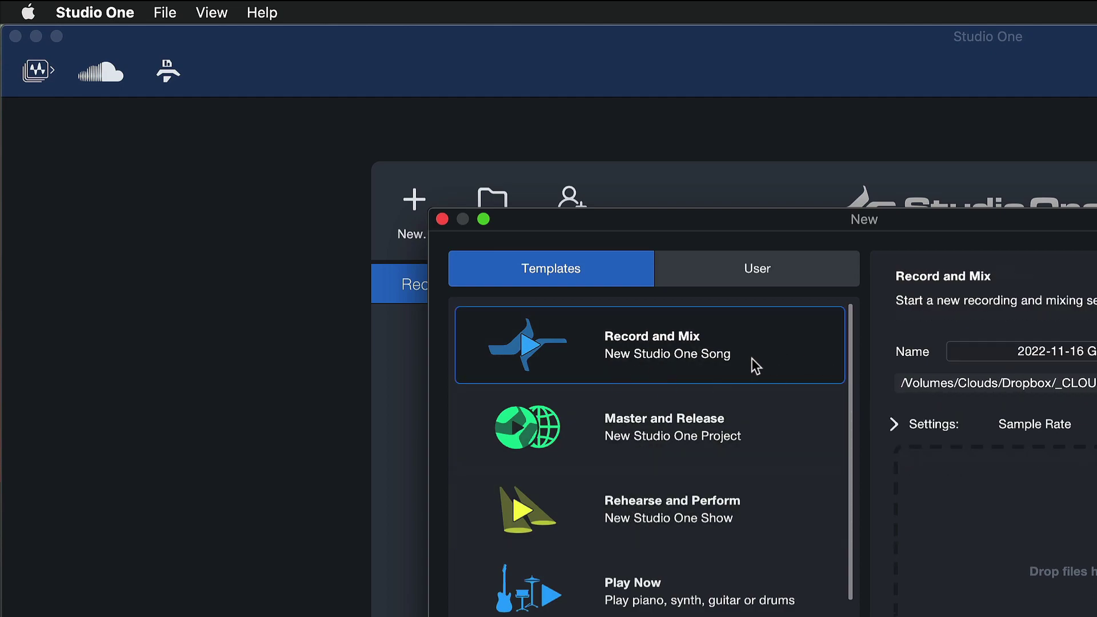
{"action": "left_click", "coordinate": [749, 445]}
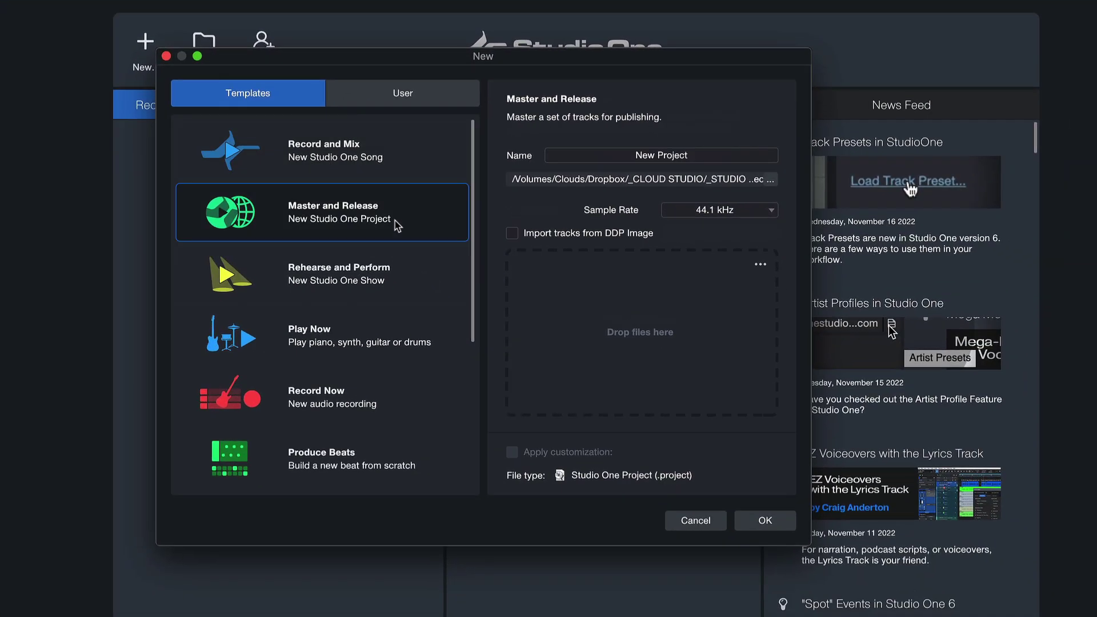
{"action": "left_click", "coordinate": [391, 264]}
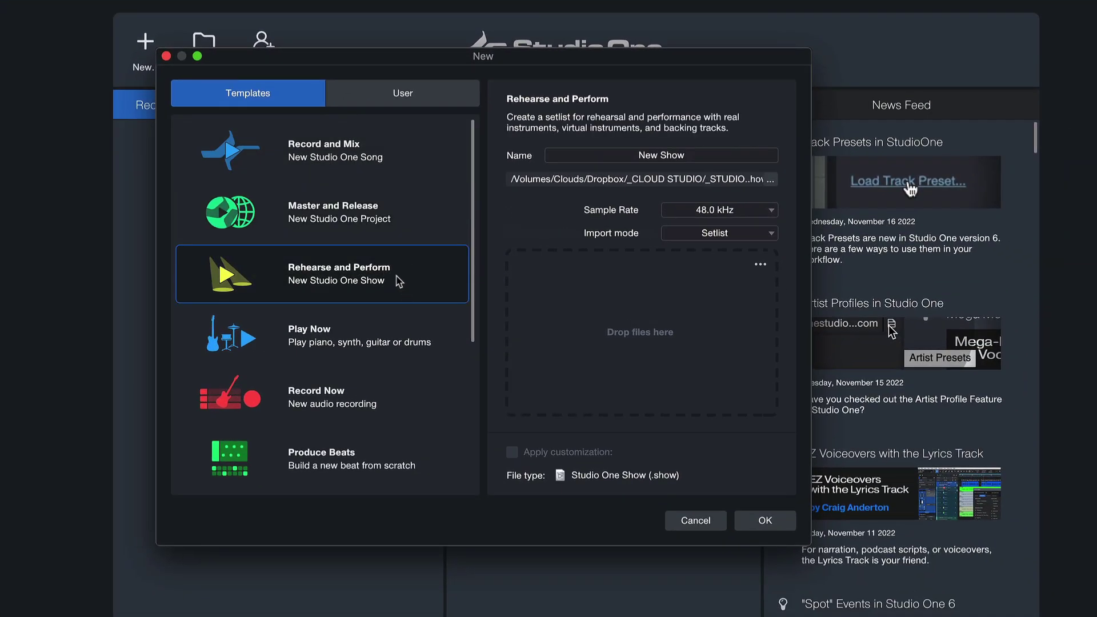
{"action": "left_click", "coordinate": [397, 224]}
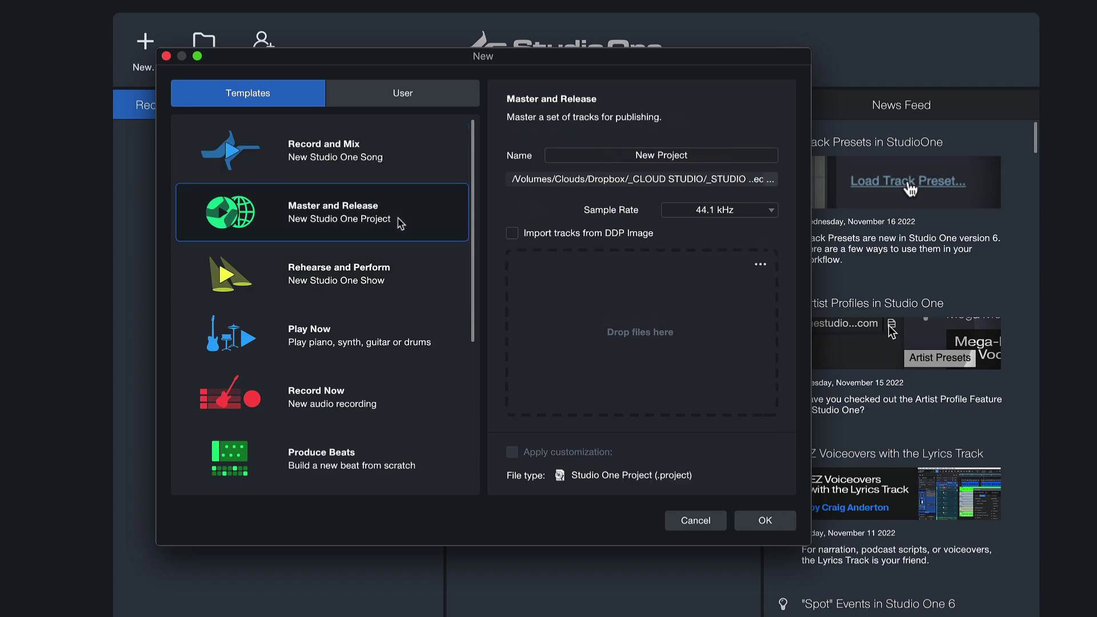
{"action": "left_click", "coordinate": [403, 266]}
{"action": "left_click", "coordinate": [394, 171]}
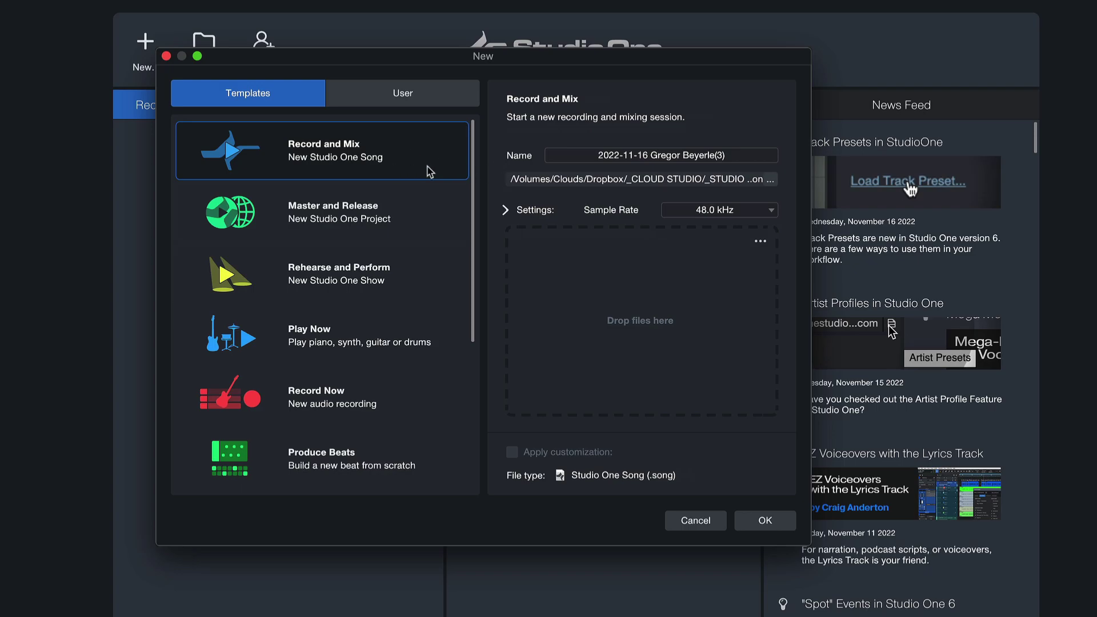
- Create the song and show the Effects browser alongside the Mix view
{"action": "left_click", "coordinate": [765, 520]}
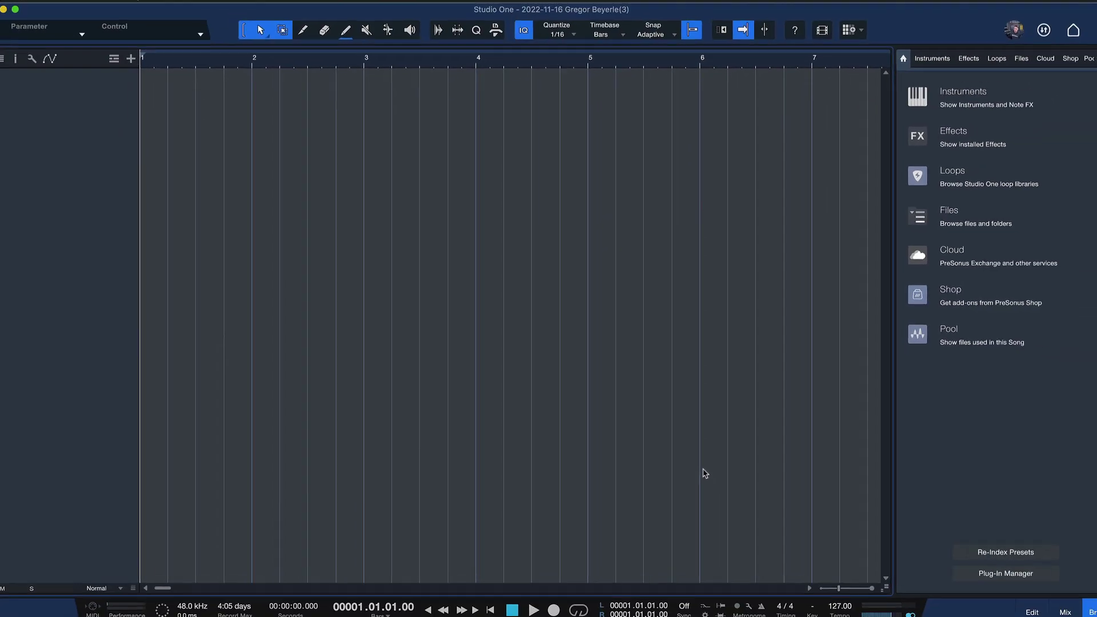
{"action": "left_click", "coordinate": [960, 132]}
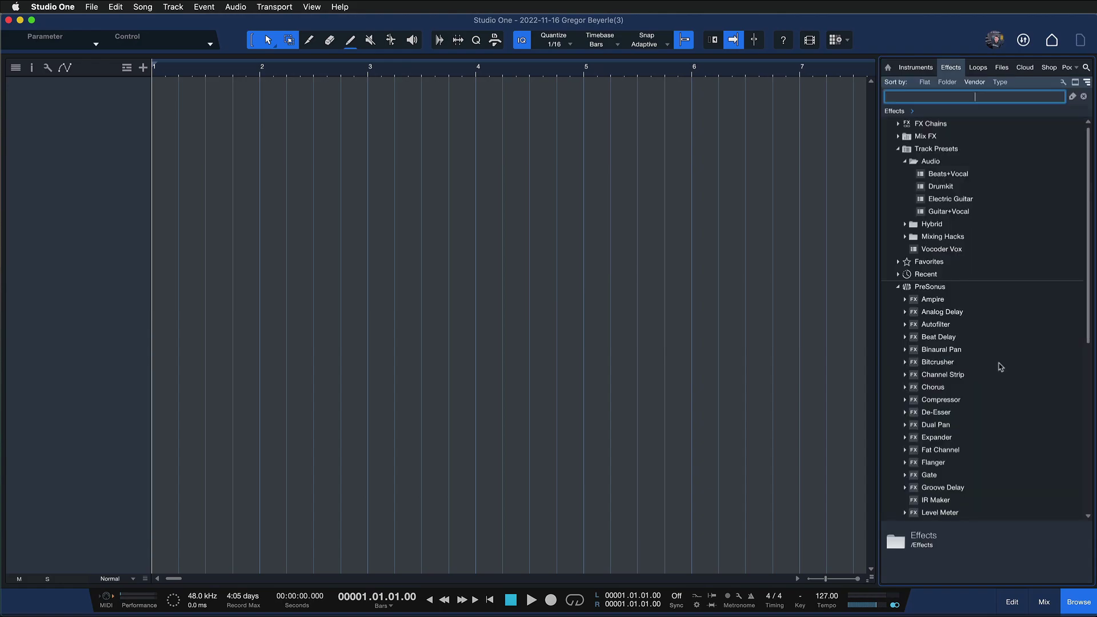
{"action": "left_click", "coordinate": [1038, 608]}
{"action": "scroll", "coordinate": [984, 334], "scroll_direction": "down", "scroll_amount": 5}
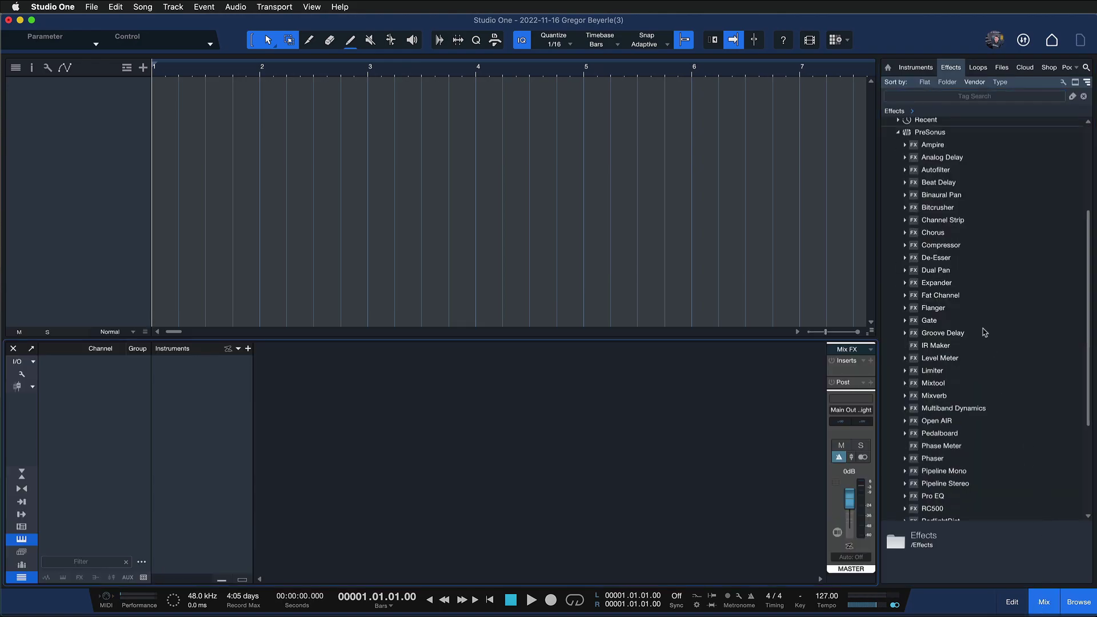
{"action": "scroll", "coordinate": [972, 264], "scroll_direction": "down", "scroll_amount": 3}
{"action": "scroll", "coordinate": [972, 265], "scroll_direction": "down", "scroll_amount": 2}
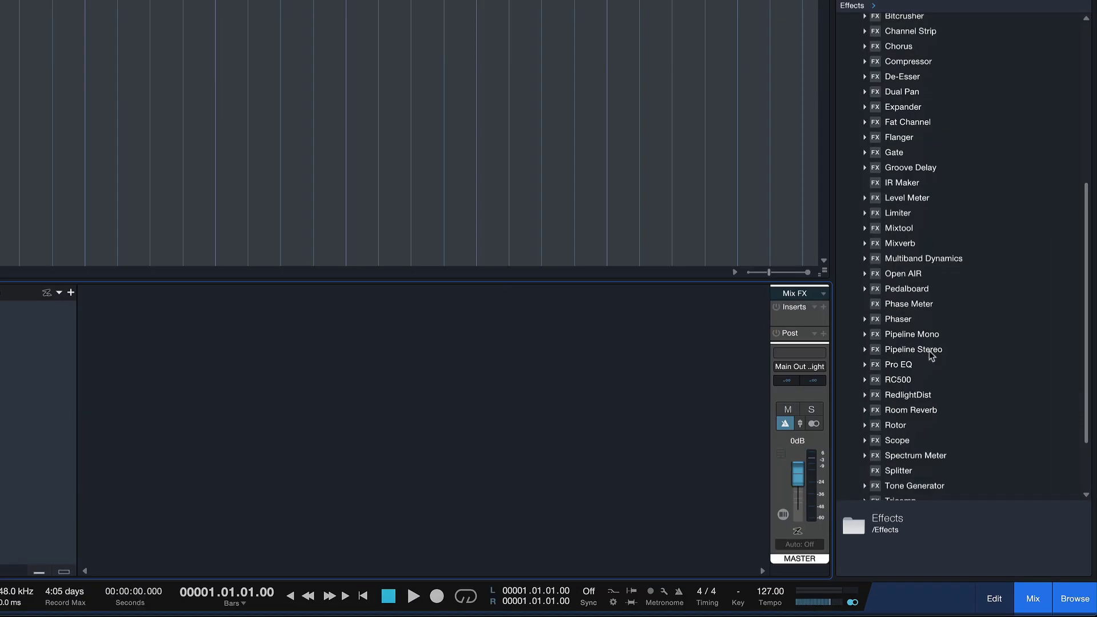
{"action": "scroll", "coordinate": [959, 400], "scroll_direction": "down", "scroll_amount": 3}
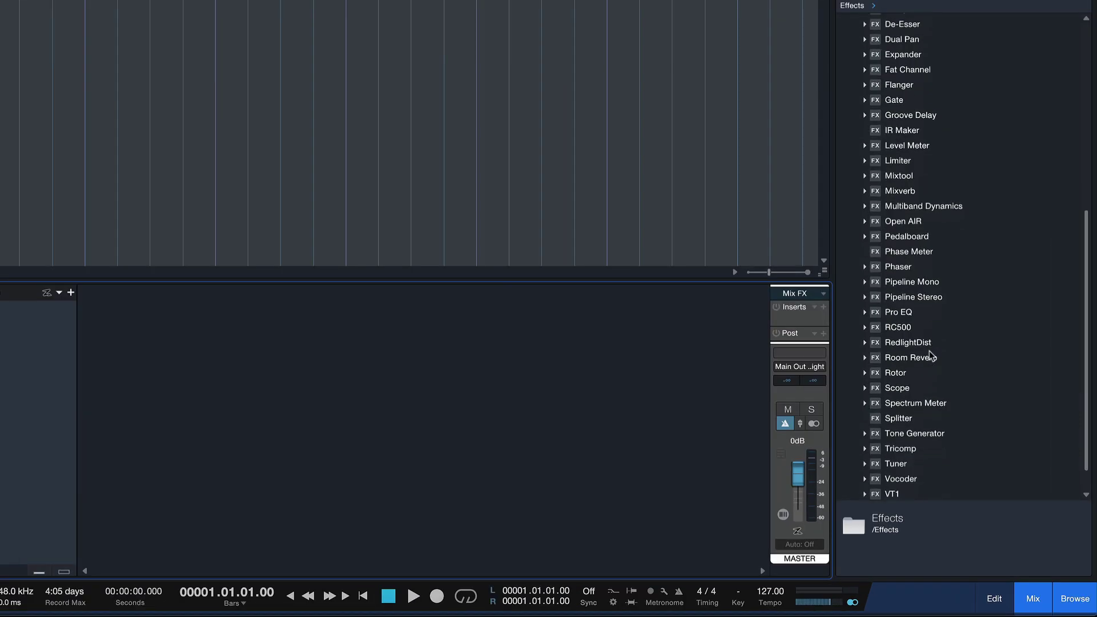
- Add Room Reverb and Open AIR as FX channels, closing their plugin windows
{"action": "left_click_drag", "start_coordinate": [960, 404], "coordinate": [802, 404]}
{"action": "left_click_drag", "start_coordinate": [740, 359], "coordinate": [628, 382]}
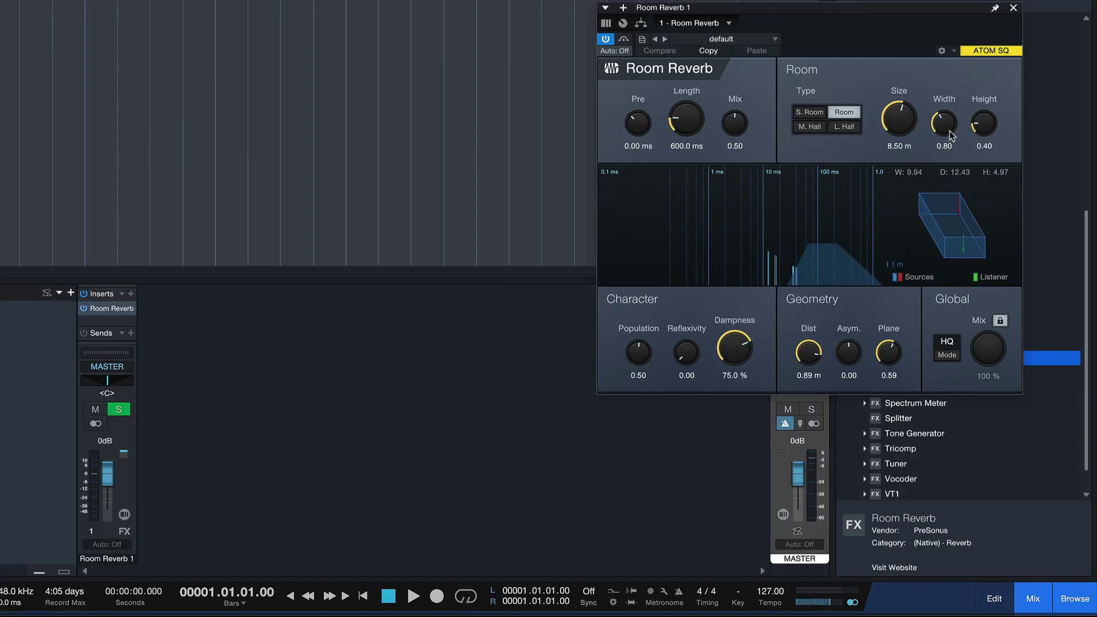
{"action": "left_click", "coordinate": [1011, 8]}
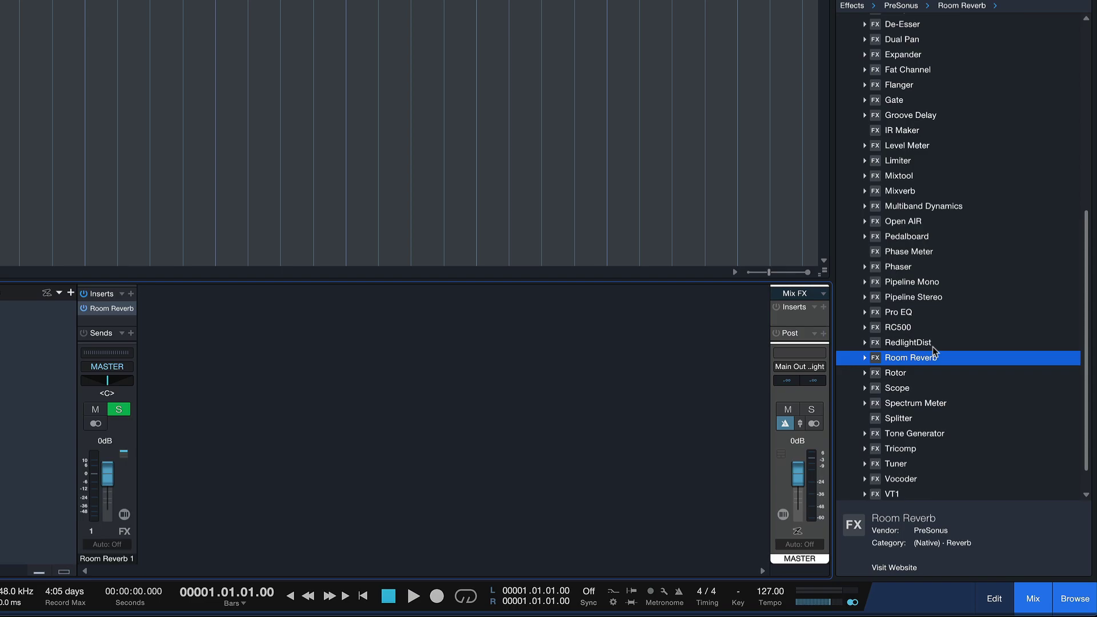
{"action": "left_click", "coordinate": [920, 223]}
{"action": "left_click_drag", "start_coordinate": [866, 233], "coordinate": [399, 400]}
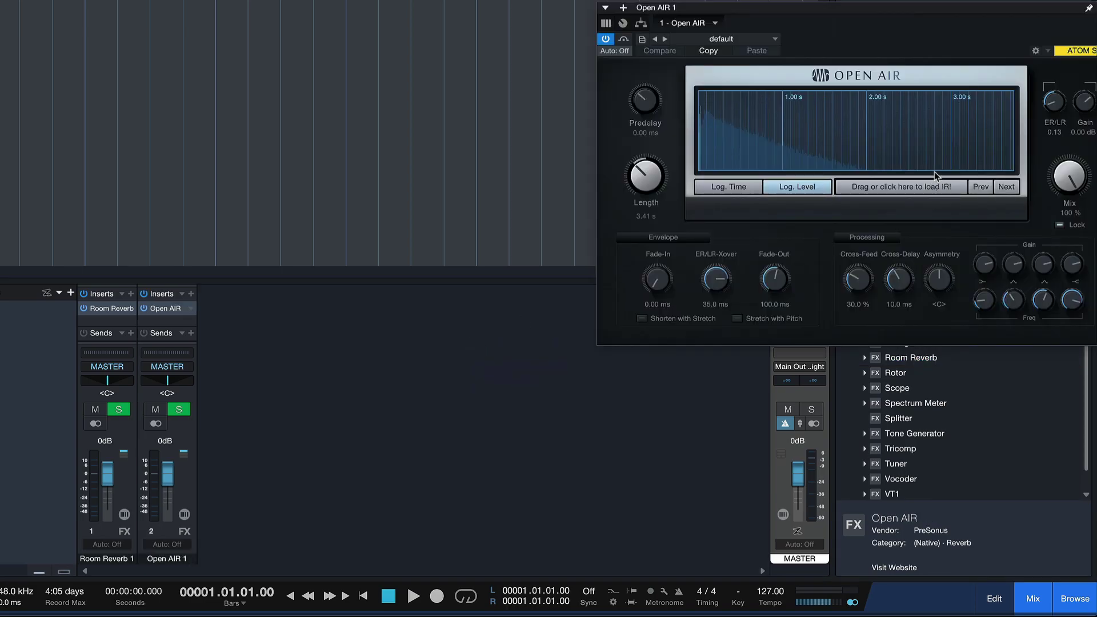
{"action": "left_click_drag", "start_coordinate": [1063, 8], "coordinate": [1040, 11]}
{"action": "left_click", "coordinate": [1039, 11]}
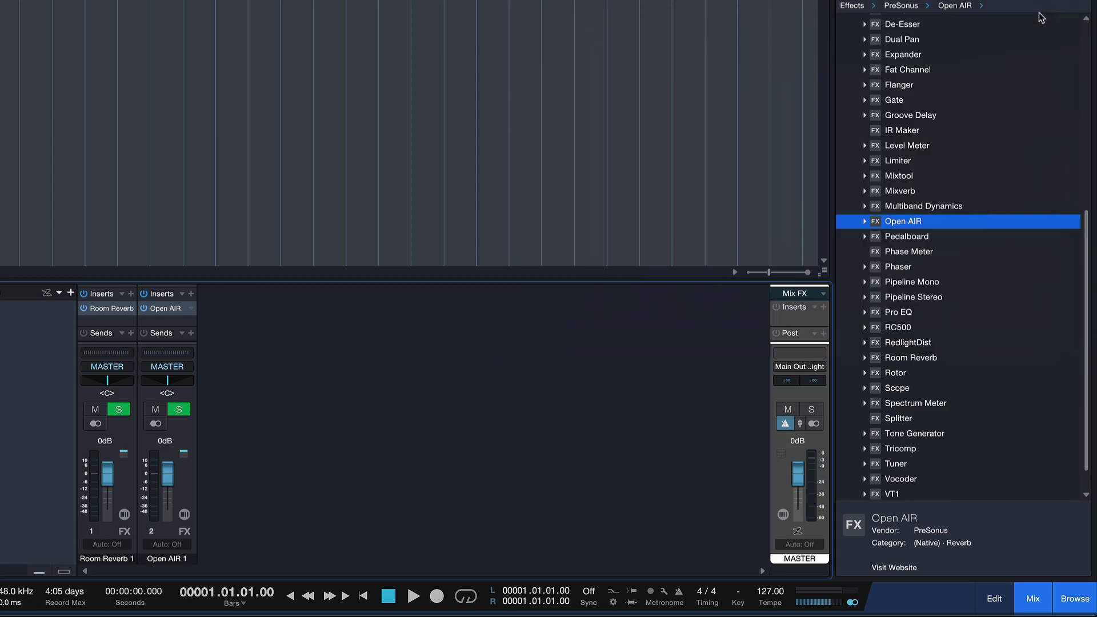
- Add Mixverb and Analog Delay as FX channels and enlarge the mixer area
{"action": "left_click_drag", "start_coordinate": [900, 193], "coordinate": [498, 394]}
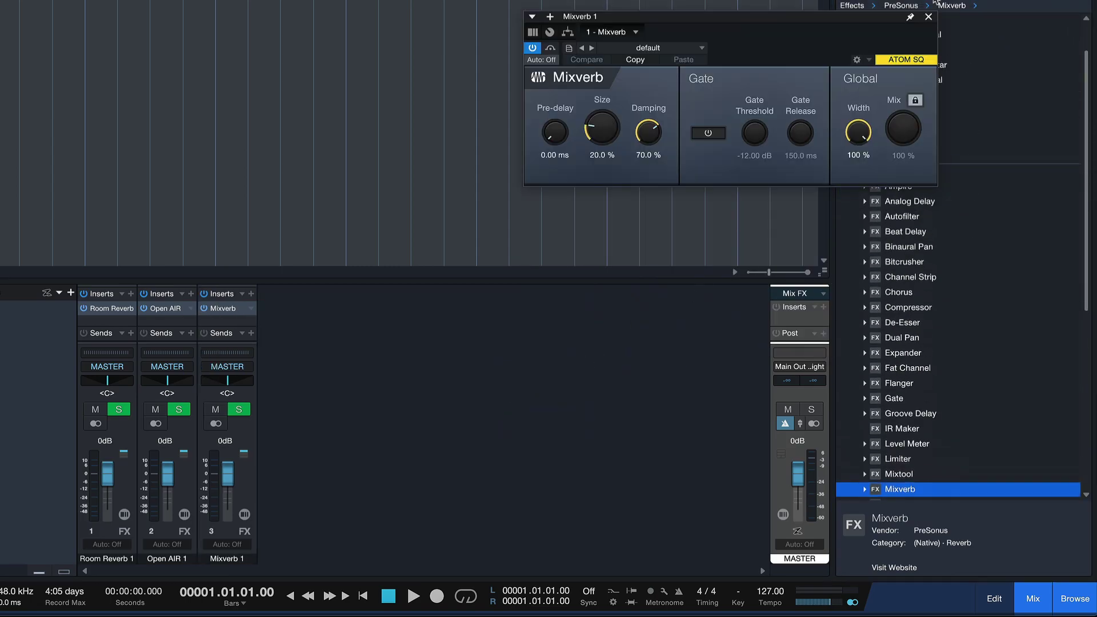
{"action": "left_click", "coordinate": [928, 17]}
{"action": "left_click_drag", "start_coordinate": [909, 201], "coordinate": [273, 337]}
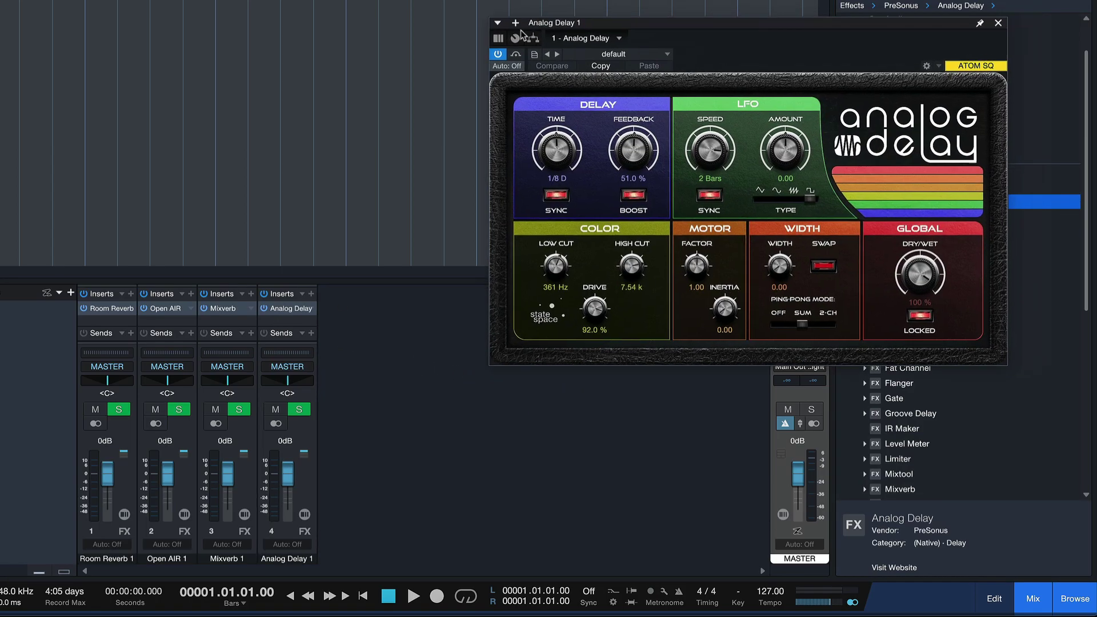
{"action": "left_click", "coordinate": [827, 37]}
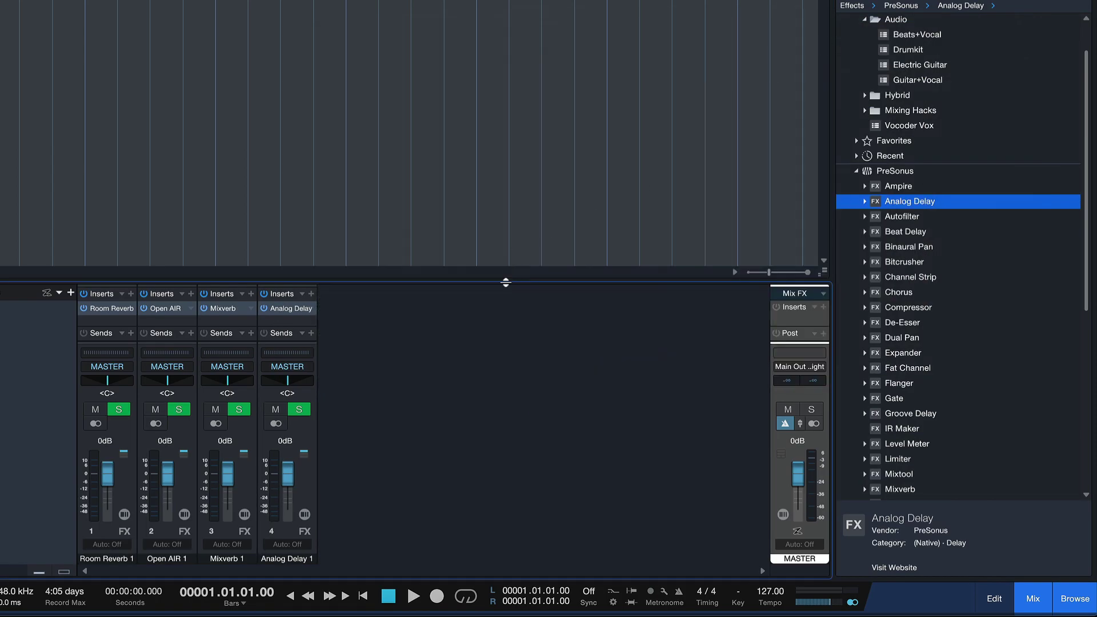
{"action": "left_click_drag", "start_coordinate": [508, 279], "coordinate": [400, 130]}
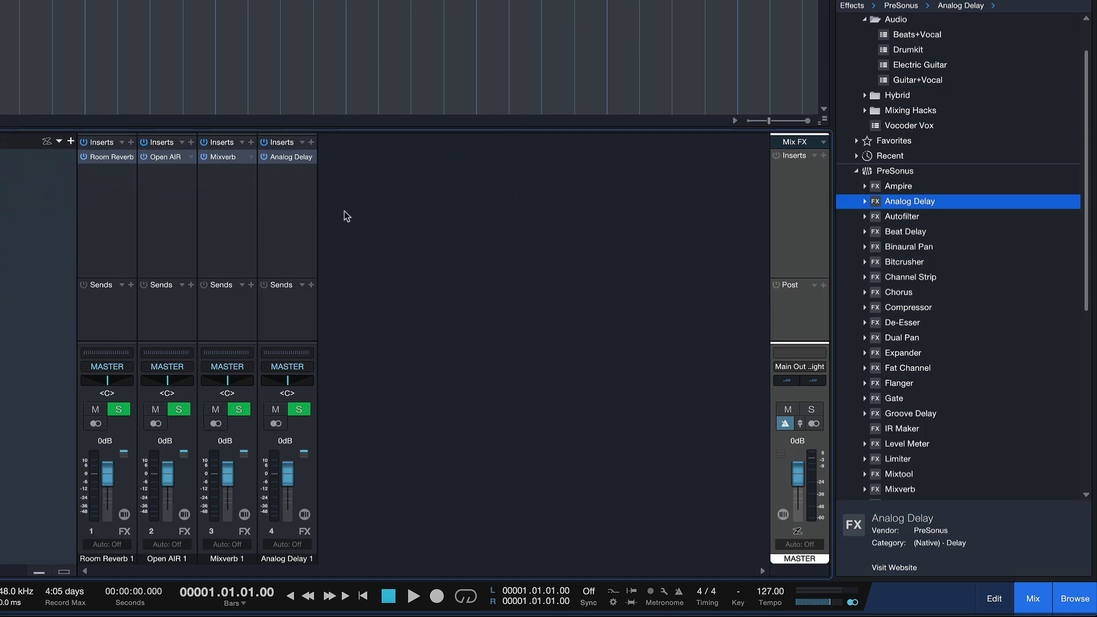
- Select all four FX channels and insert Pro EQ on each of them
{"action": "left_click", "coordinate": [286, 220]}
{"action": "left_click", "coordinate": [111, 227], "text": "shift"}
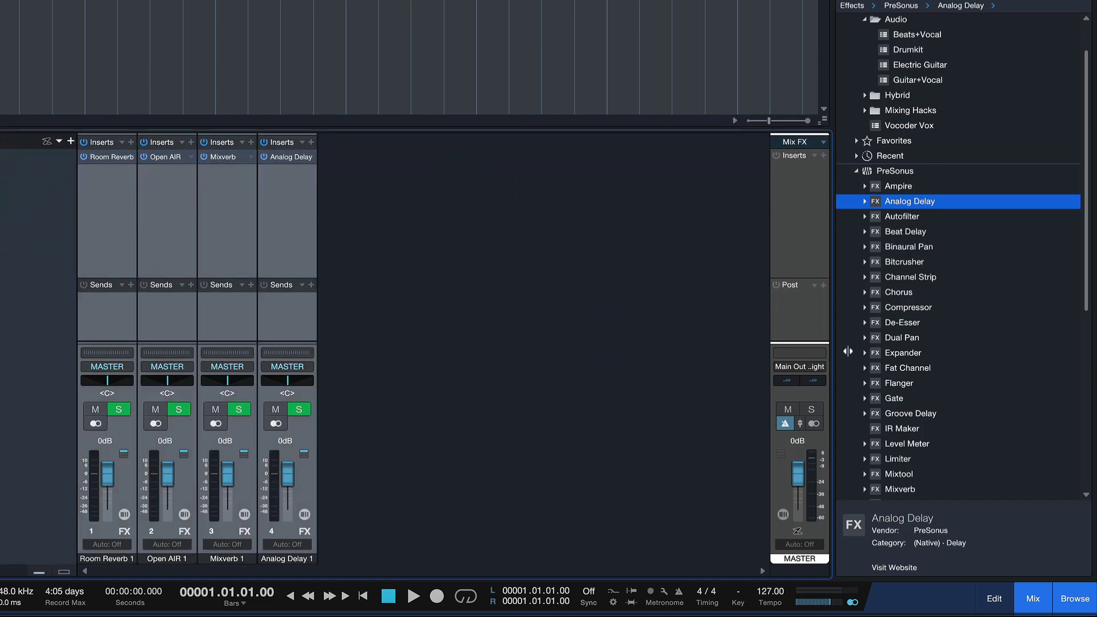
{"action": "scroll", "coordinate": [912, 403], "scroll_direction": "down", "scroll_amount": 3}
{"action": "scroll", "coordinate": [912, 403], "scroll_direction": "down", "scroll_amount": 2}
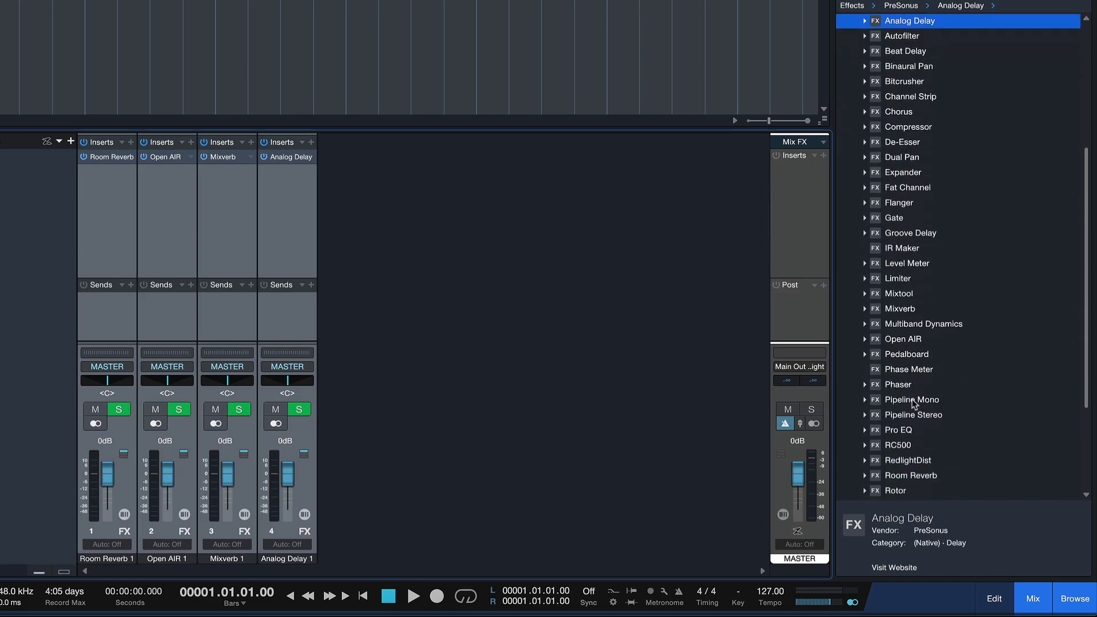
{"action": "left_click", "coordinate": [914, 430]}
{"action": "left_click_drag", "start_coordinate": [915, 432], "coordinate": [100, 214]}
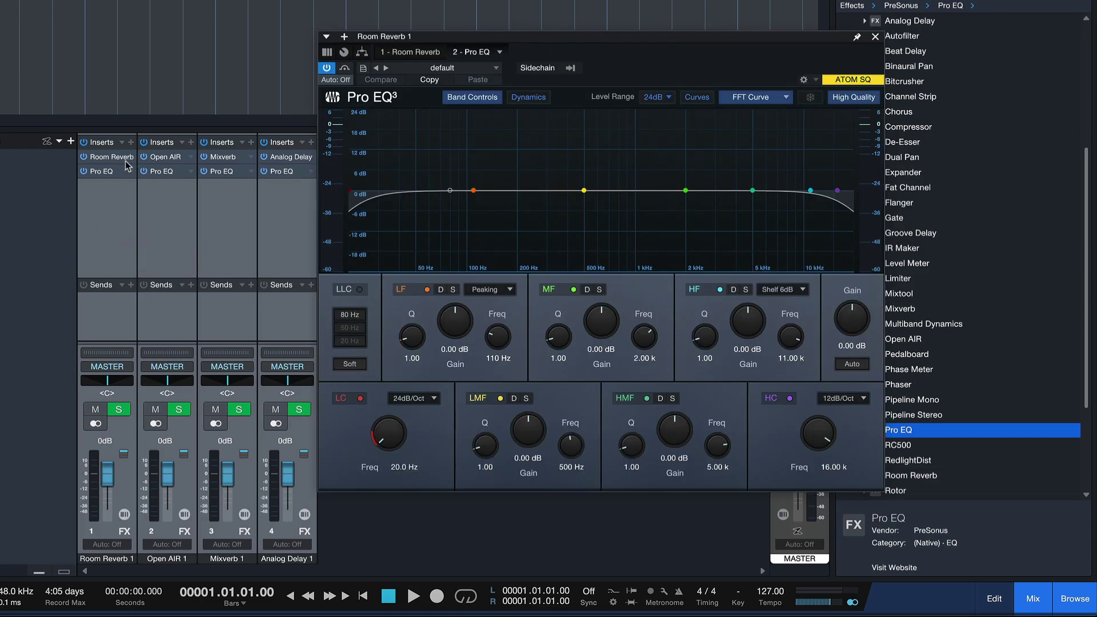
- Boost Room Reverb 1's EQ low-mid band by 7.27 dB around 476 Hz
{"action": "left_click", "coordinate": [117, 169]}
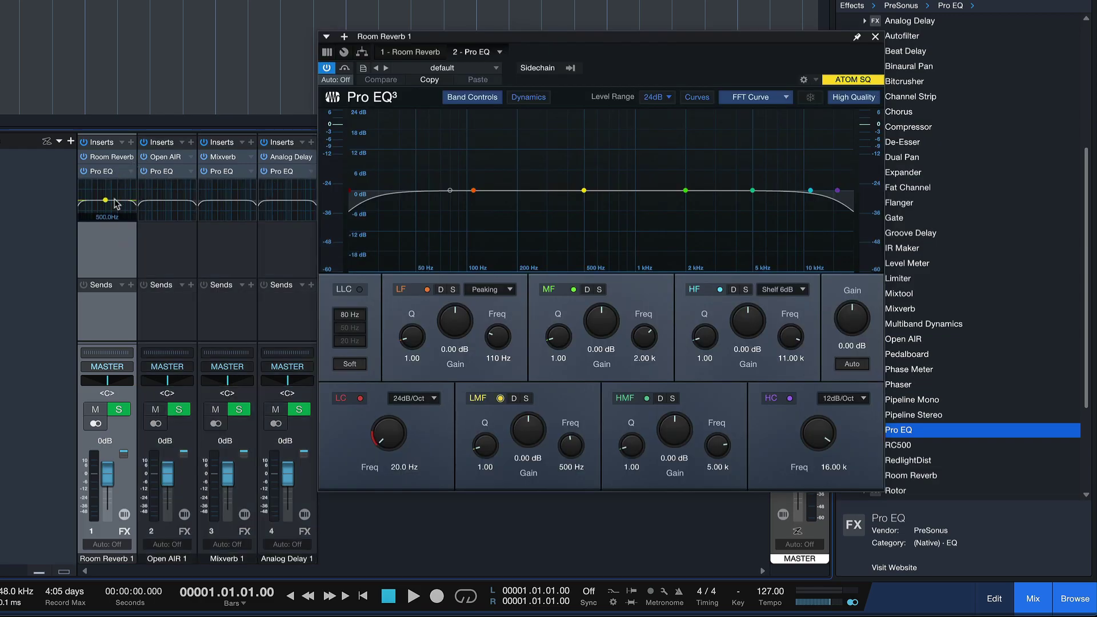
{"action": "left_click_drag", "start_coordinate": [114, 200], "coordinate": [215, 207]}
{"action": "left_click", "coordinate": [874, 38]}
- Load the Impact XT Warehouse Tech kit from the Instruments browser onto a new instrument track
{"action": "left_click", "coordinate": [894, 47]}
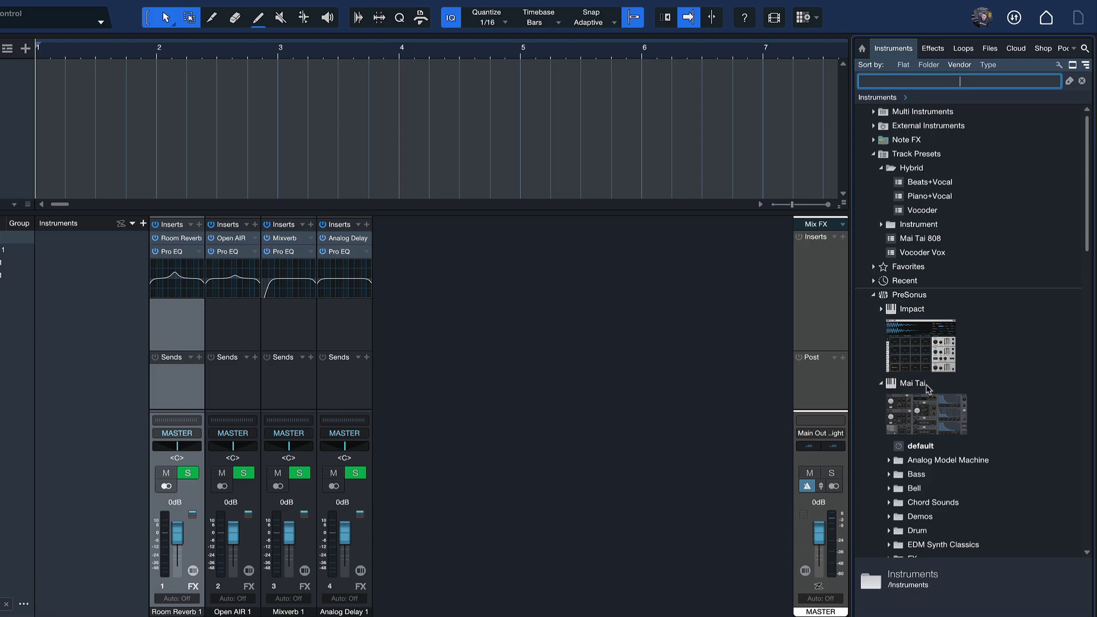
{"action": "double_click", "coordinate": [934, 344]}
{"action": "scroll", "coordinate": [937, 365], "scroll_direction": "down", "scroll_amount": 8}
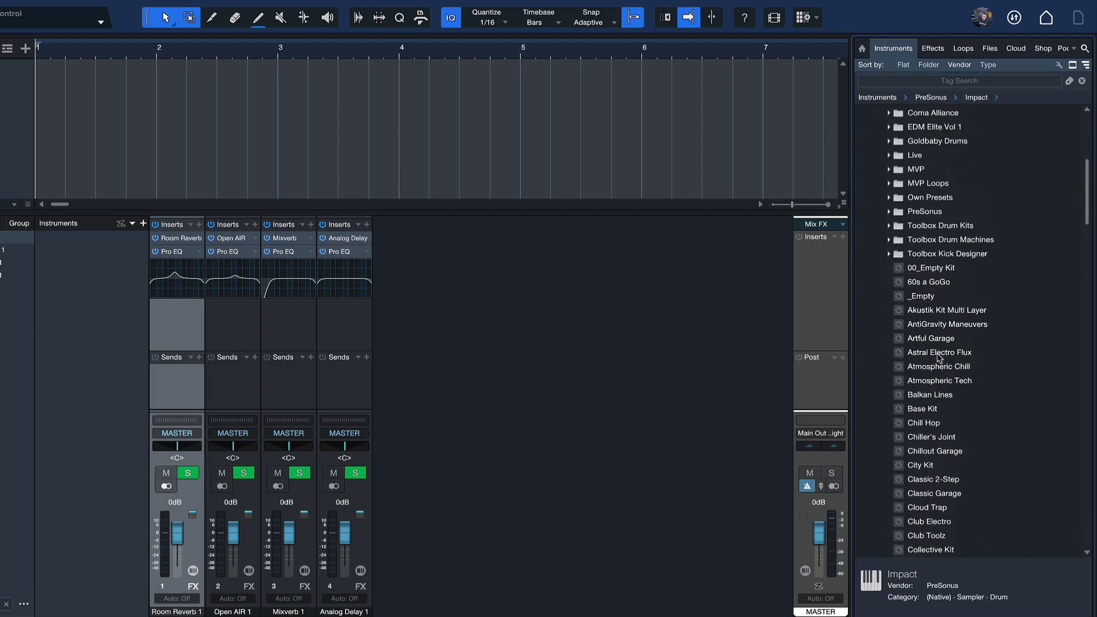
{"action": "scroll", "coordinate": [939, 356], "scroll_direction": "down", "scroll_amount": 15}
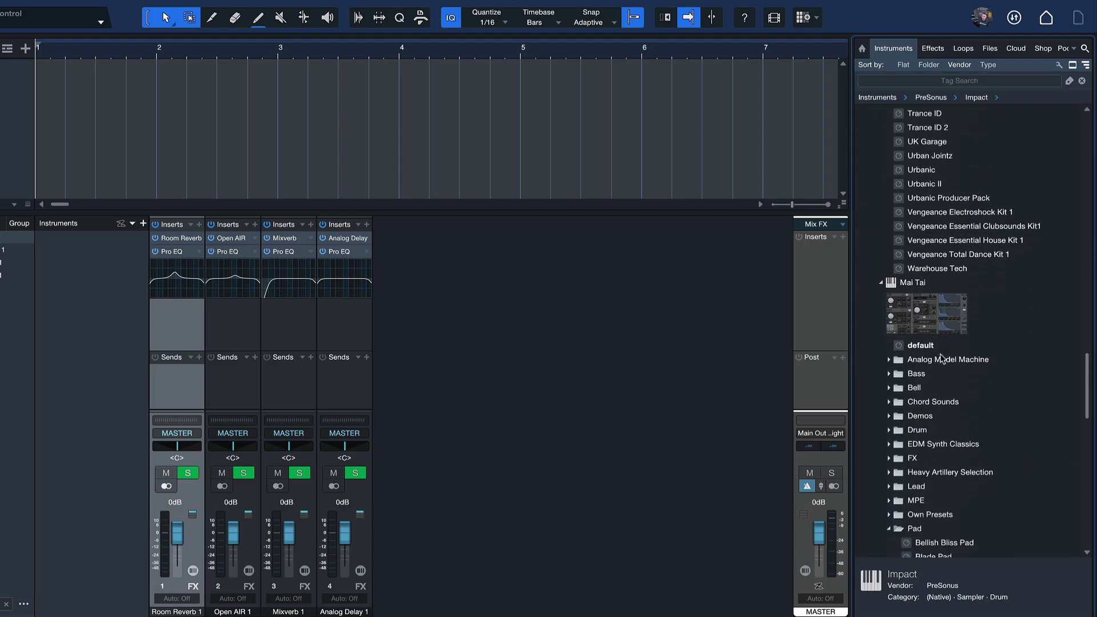
{"action": "scroll", "coordinate": [941, 356], "scroll_direction": "up", "scroll_amount": 1}
{"action": "left_click", "coordinate": [933, 311]}
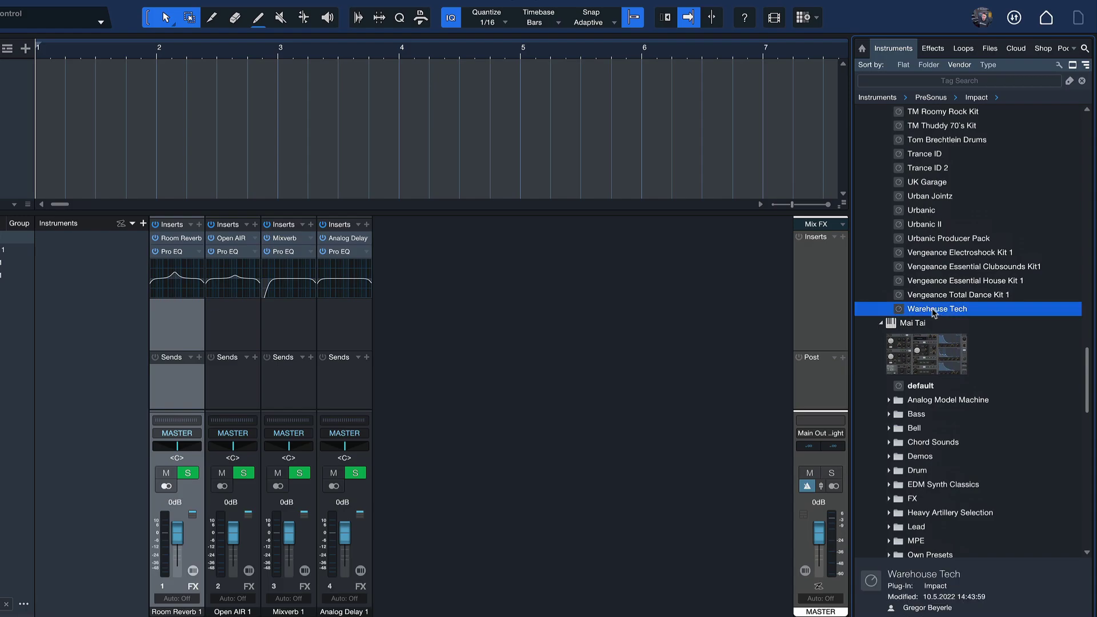
{"action": "left_click_drag", "start_coordinate": [934, 313], "coordinate": [78, 122]}
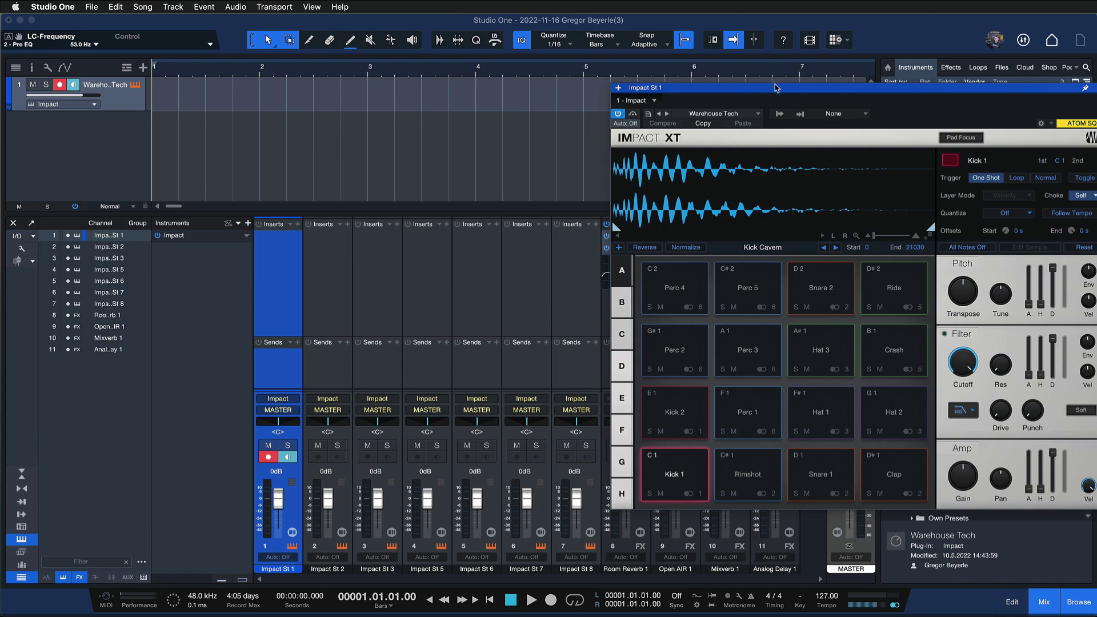
{"action": "left_click_drag", "start_coordinate": [777, 91], "coordinate": [621, 76]}
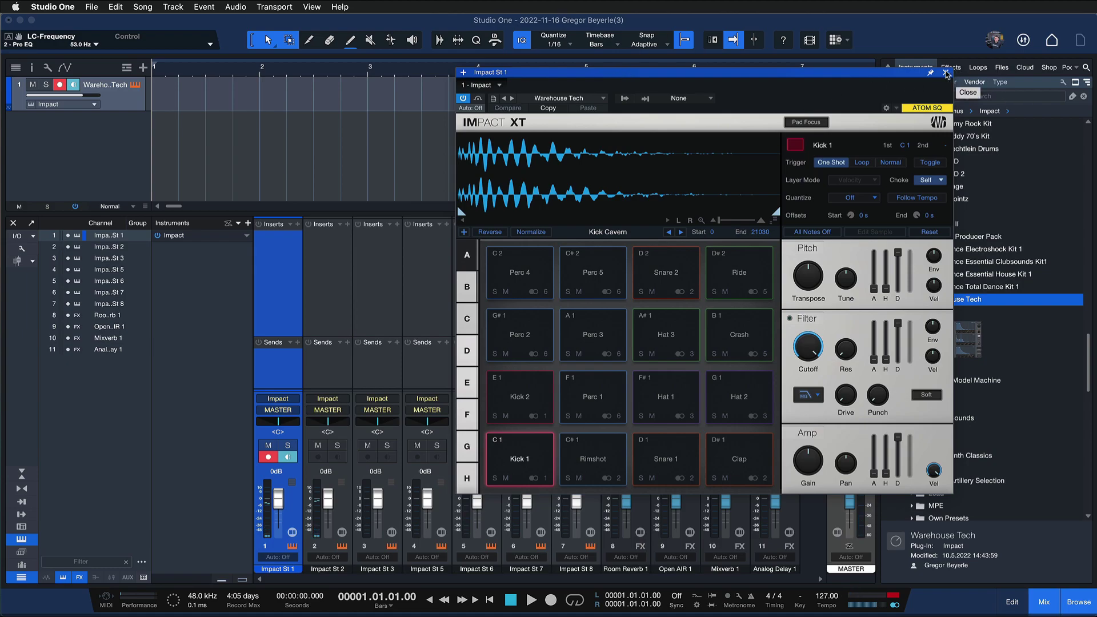
- Close the Impact XT window and save the song via File > Save
{"action": "left_click", "coordinate": [946, 74]}
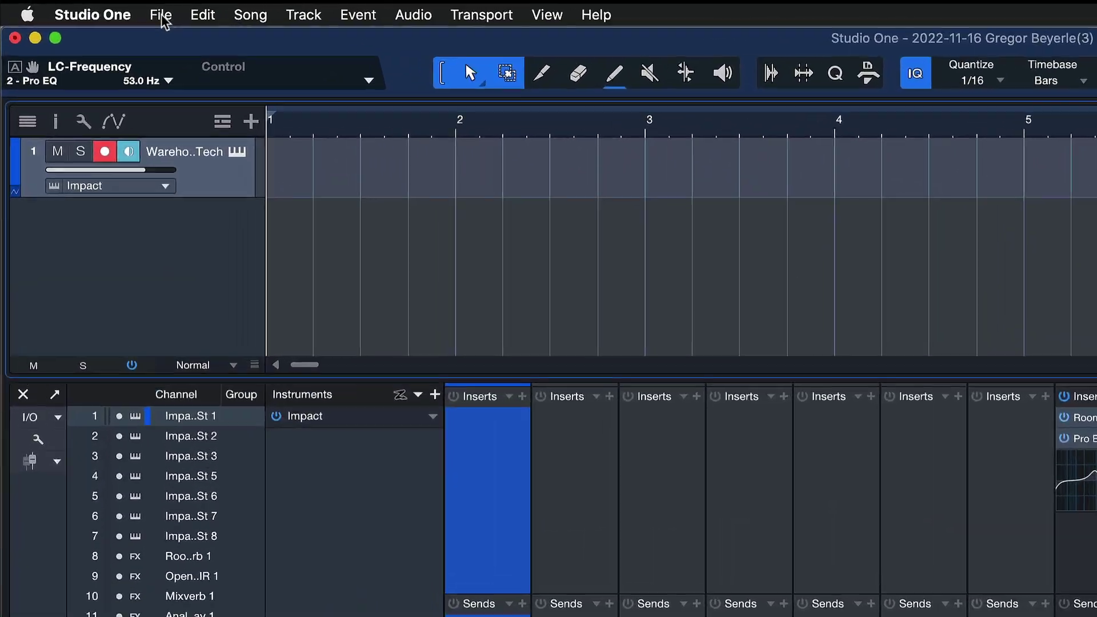
{"action": "left_click", "coordinate": [160, 16]}
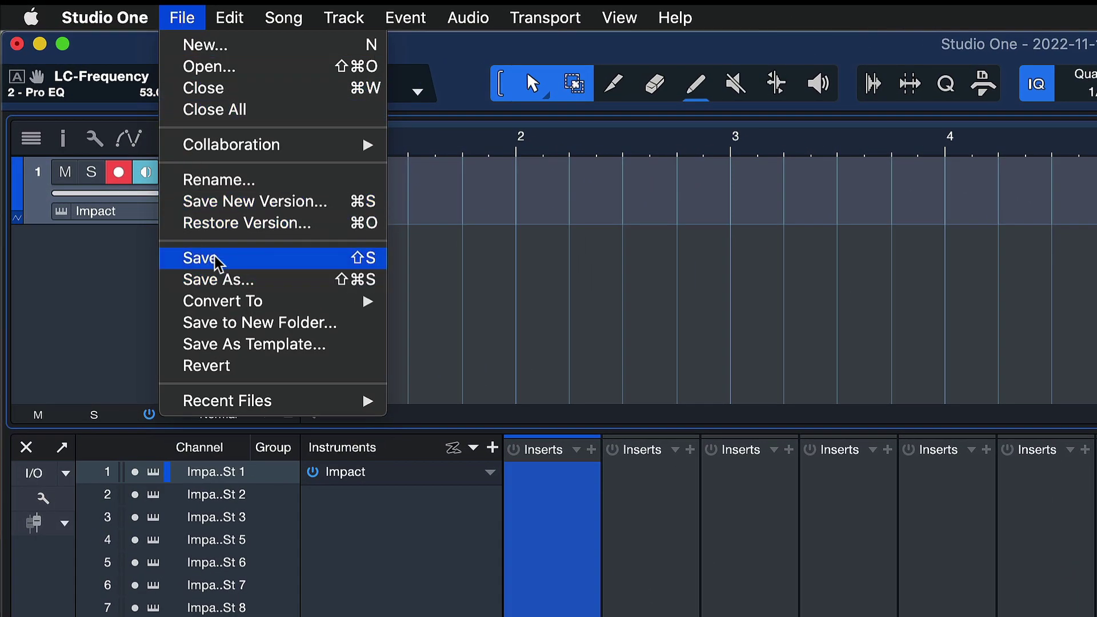
{"action": "left_click", "coordinate": [216, 260]}
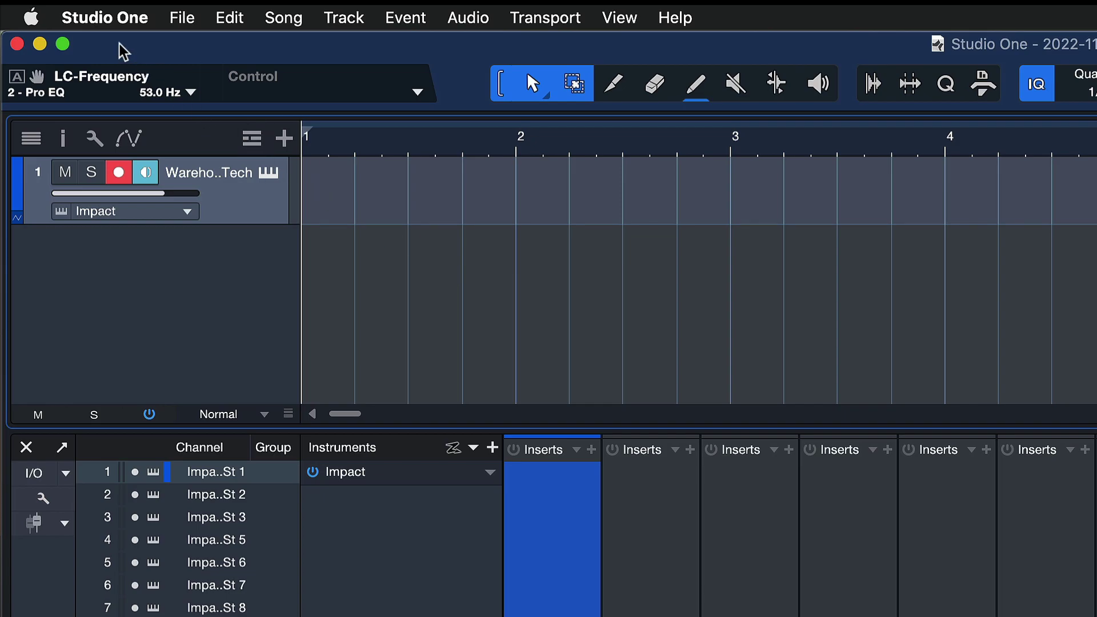
- Find the Show Folder in Explorer/Finder command in Keyboard Shortcuts by searching 'explorer'
{"action": "left_click", "coordinate": [118, 27]}
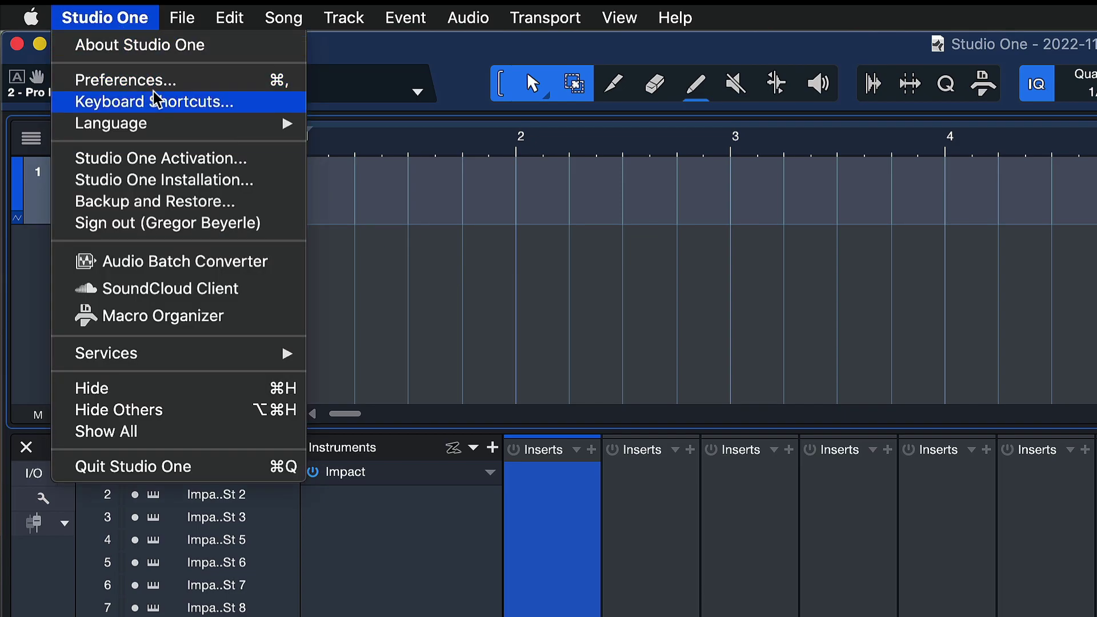
{"action": "left_click", "coordinate": [155, 101]}
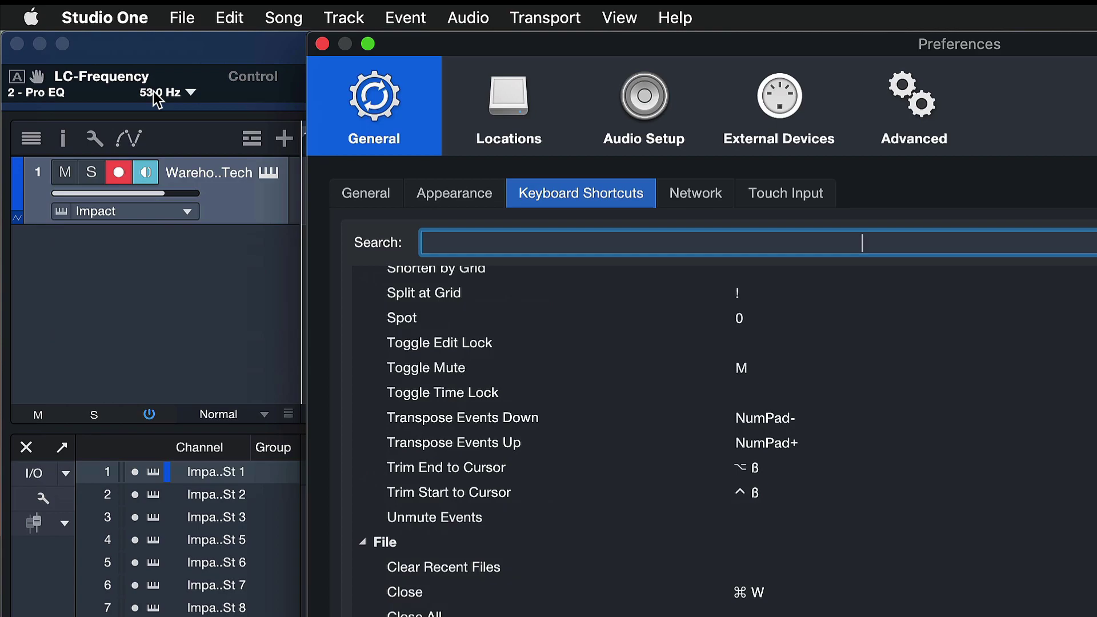
{"action": "type", "text": "finder"}
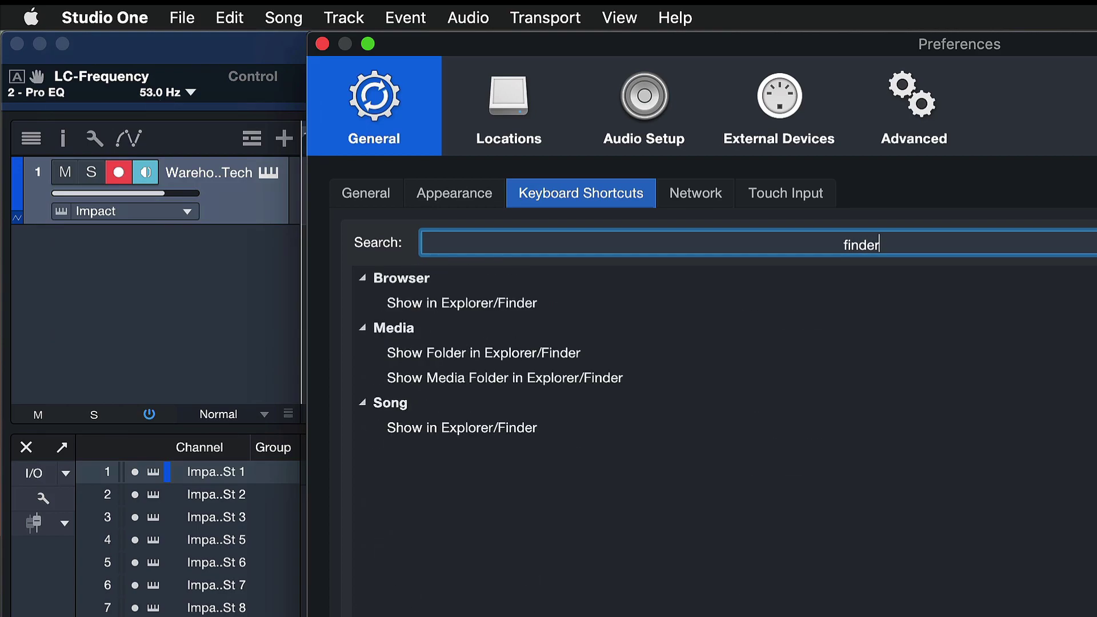
{"action": "key", "text": "BackSpace"}
{"action": "key", "text": "BackSpace"}
{"action": "key", "text": "BackSpace"}
{"action": "key", "text": "BackSpace"}
{"action": "key", "text": "BackSpace"}
{"action": "key", "text": "BackSpace"}
{"action": "type", "text": "explorer"}
{"action": "left_click", "coordinate": [440, 347]}
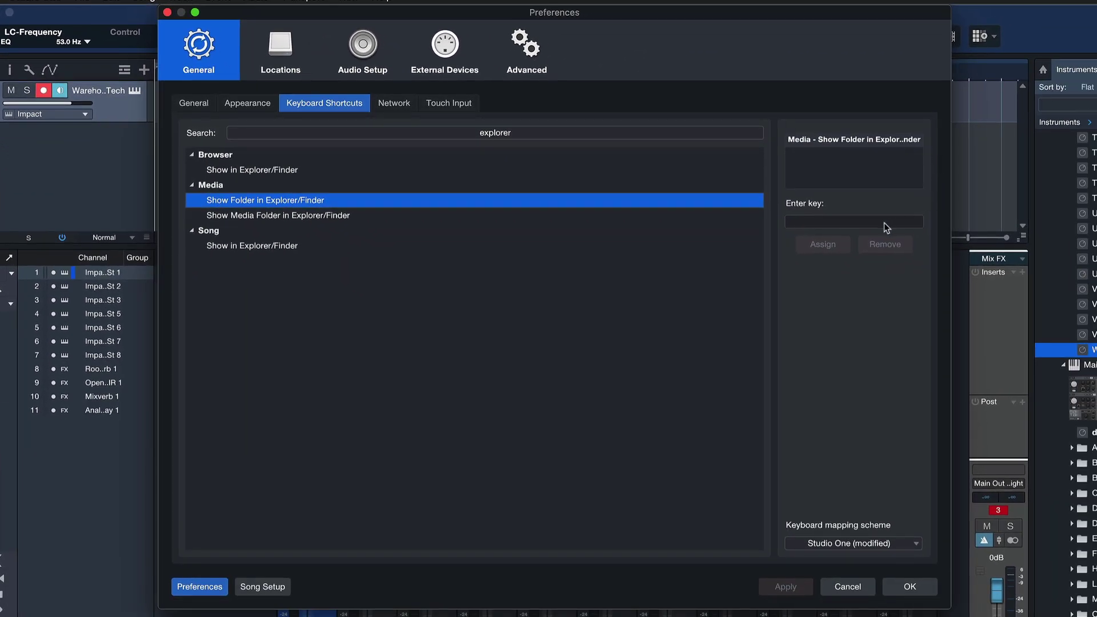
- Assign key 0 to Show Folder in Explorer/Finder, apply it, and use it to open the song folder
{"action": "left_click", "coordinate": [826, 223]}
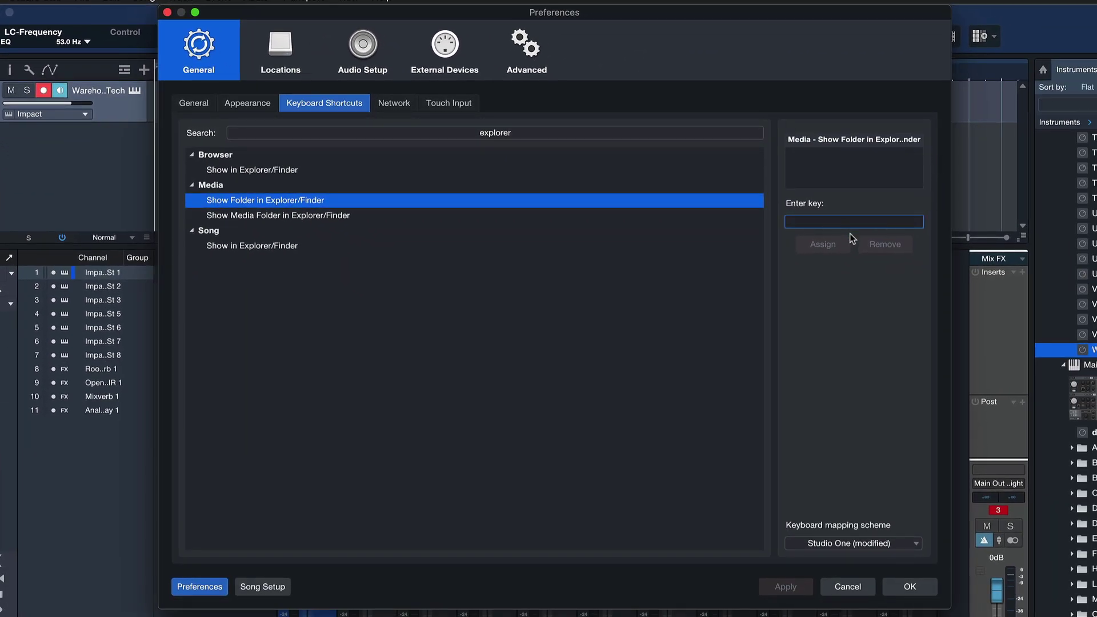
{"action": "key", "text": "0"}
{"action": "left_click", "coordinate": [839, 242]}
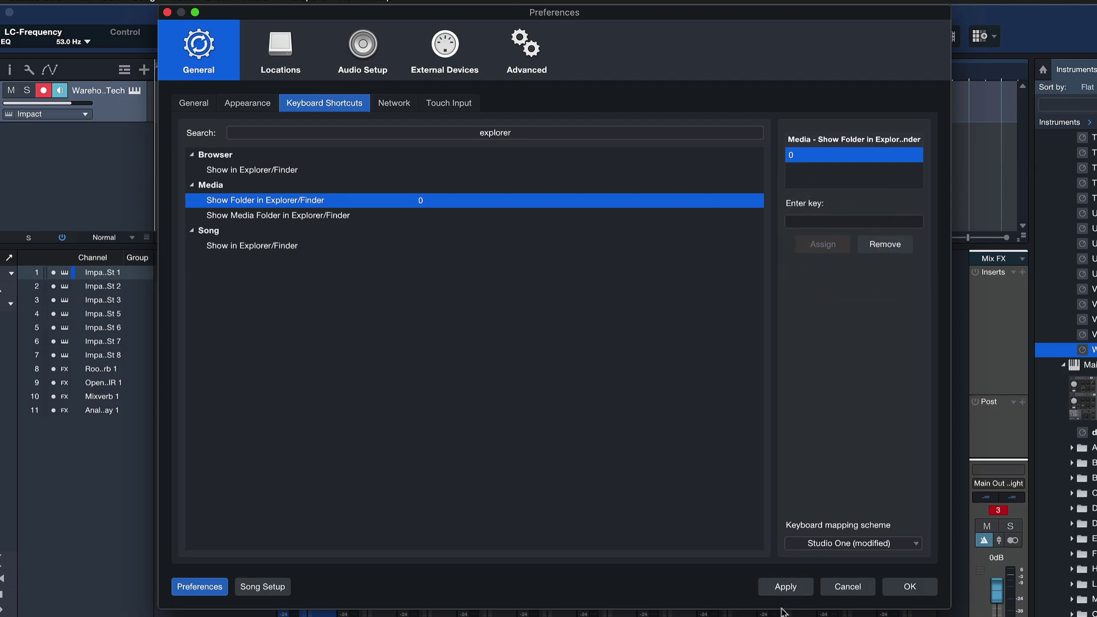
{"action": "left_click", "coordinate": [784, 586]}
{"action": "left_click", "coordinate": [909, 586]}
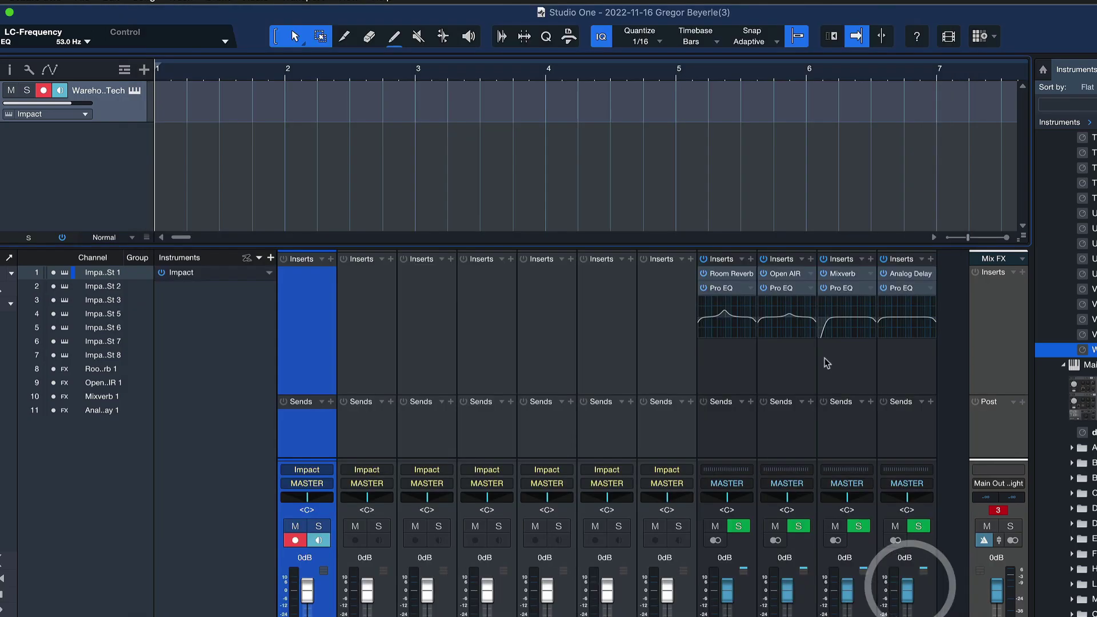
{"action": "key", "text": "0"}
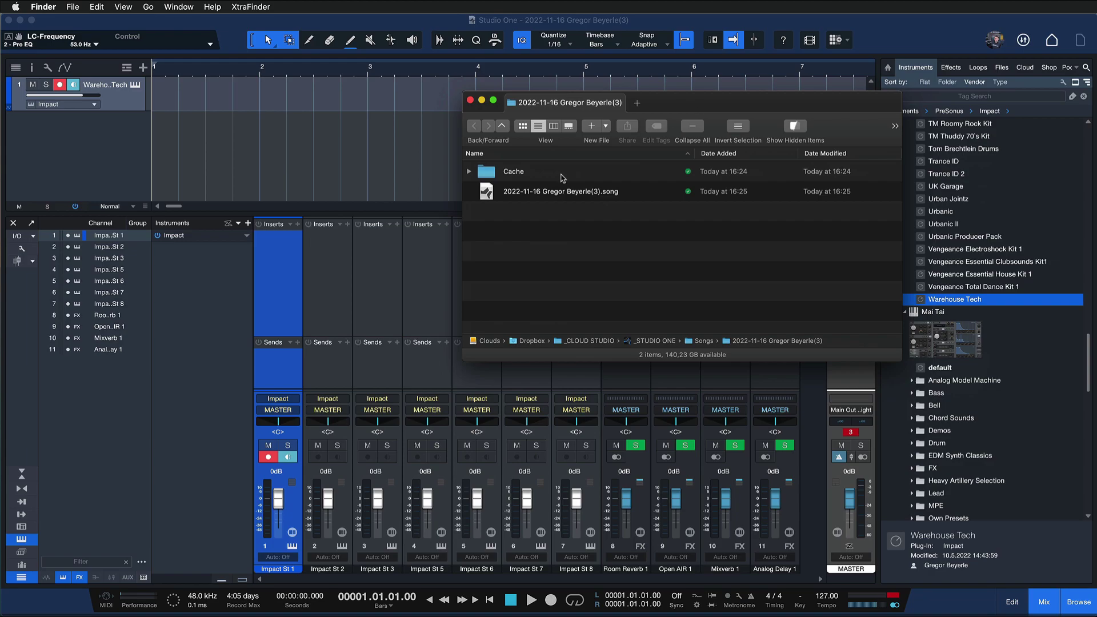
- Copy the .song file up into the Songs folder and rename the copy to Default
{"action": "left_click", "coordinate": [528, 189]}
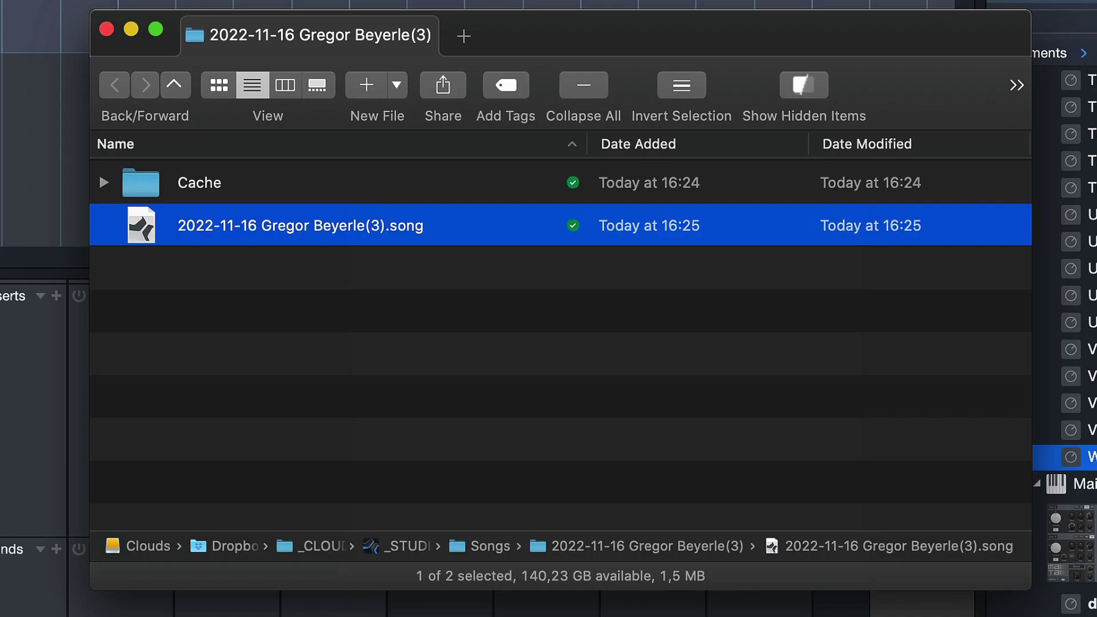
{"action": "key", "text": "super+c"}
{"action": "double_click", "coordinate": [482, 543]}
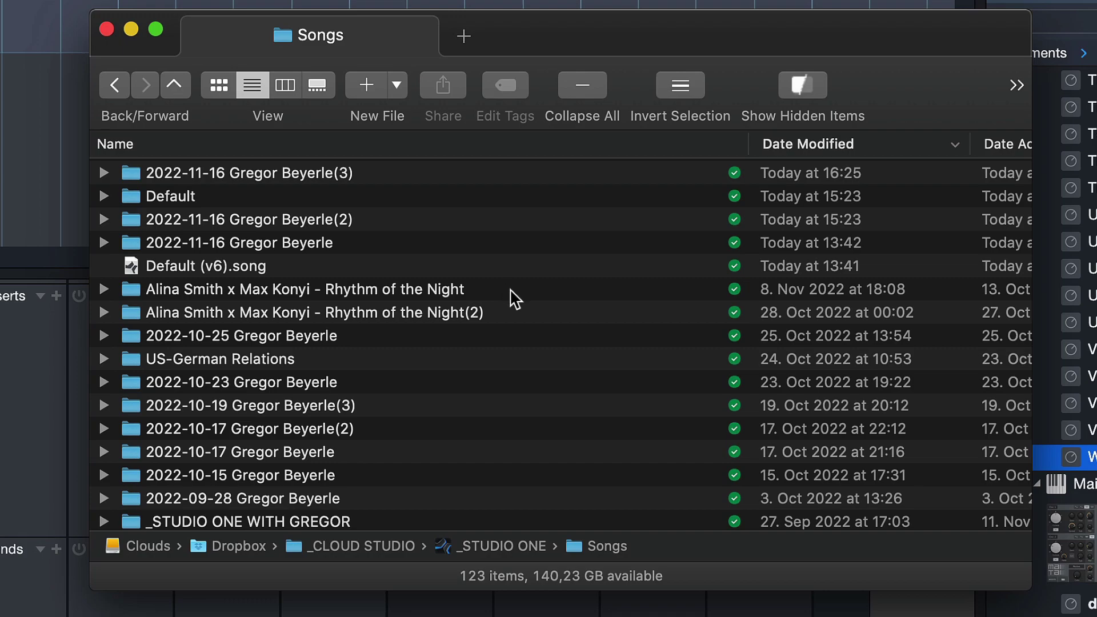
{"action": "key", "text": "super+v"}
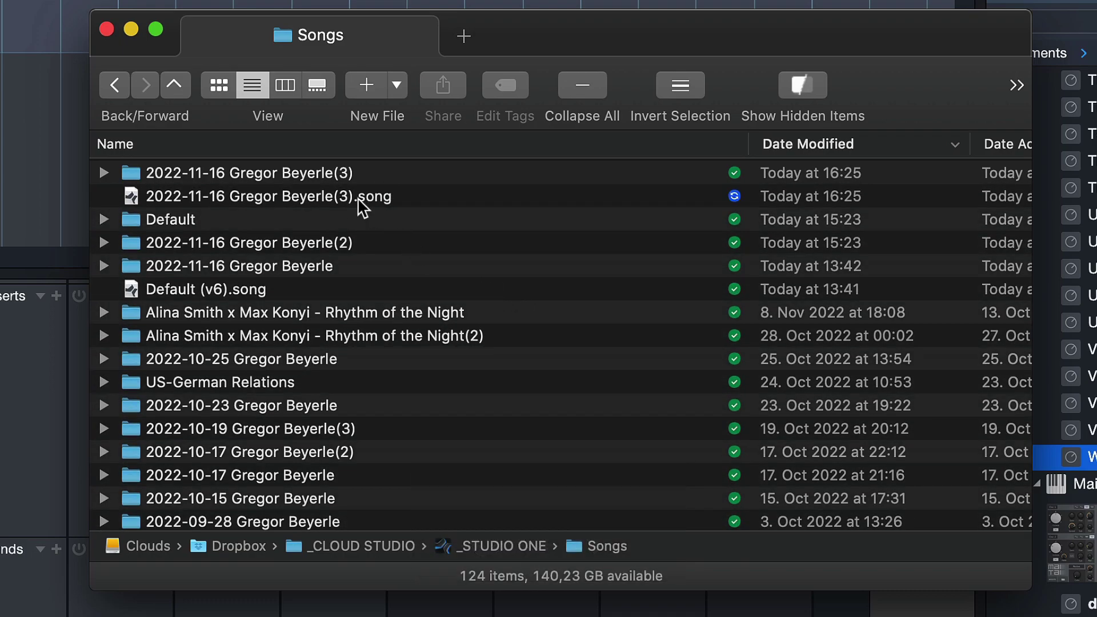
{"action": "left_click", "coordinate": [313, 201]}
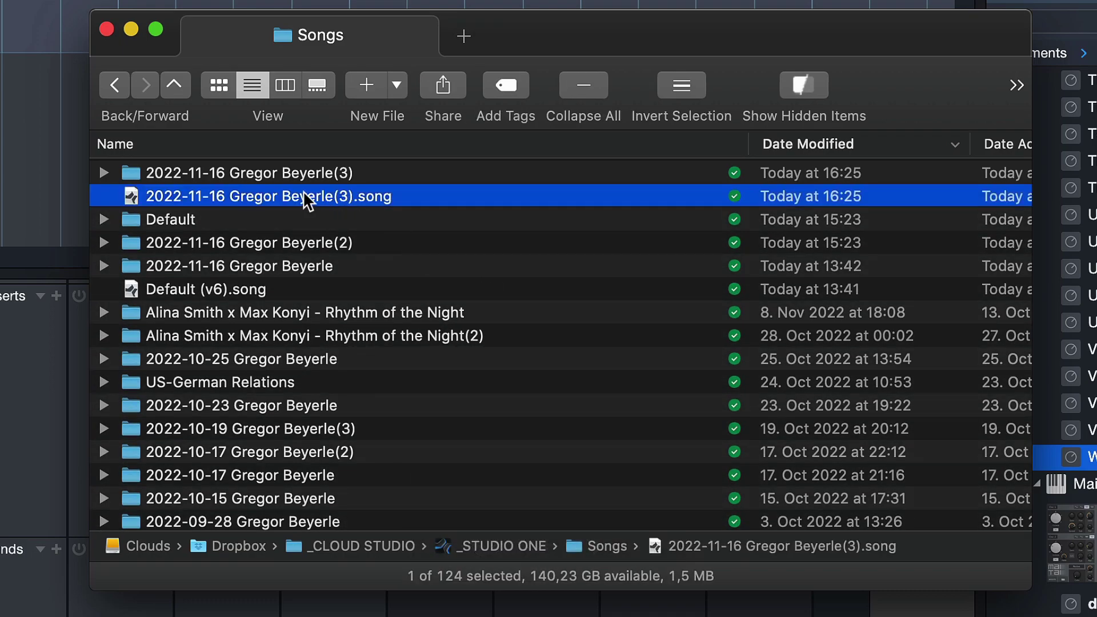
{"action": "left_click", "coordinate": [305, 194]}
{"action": "type", "text": "Defaul"}
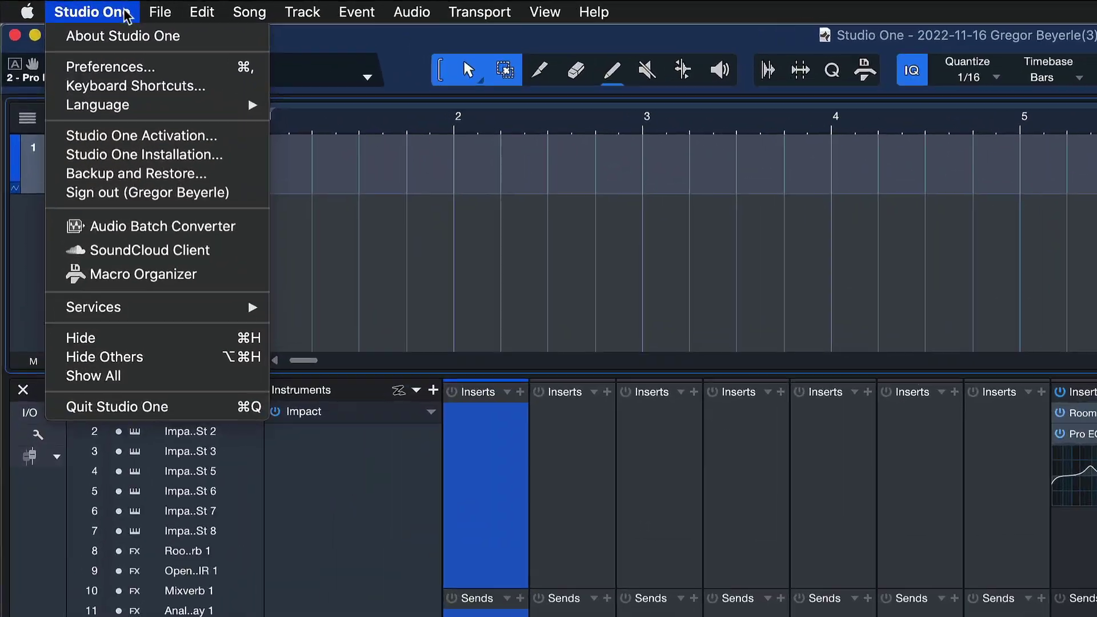
- Set General startup to Open Default Song/Project/Show, then quit and relaunch Studio One
{"action": "left_click", "coordinate": [113, 68]}
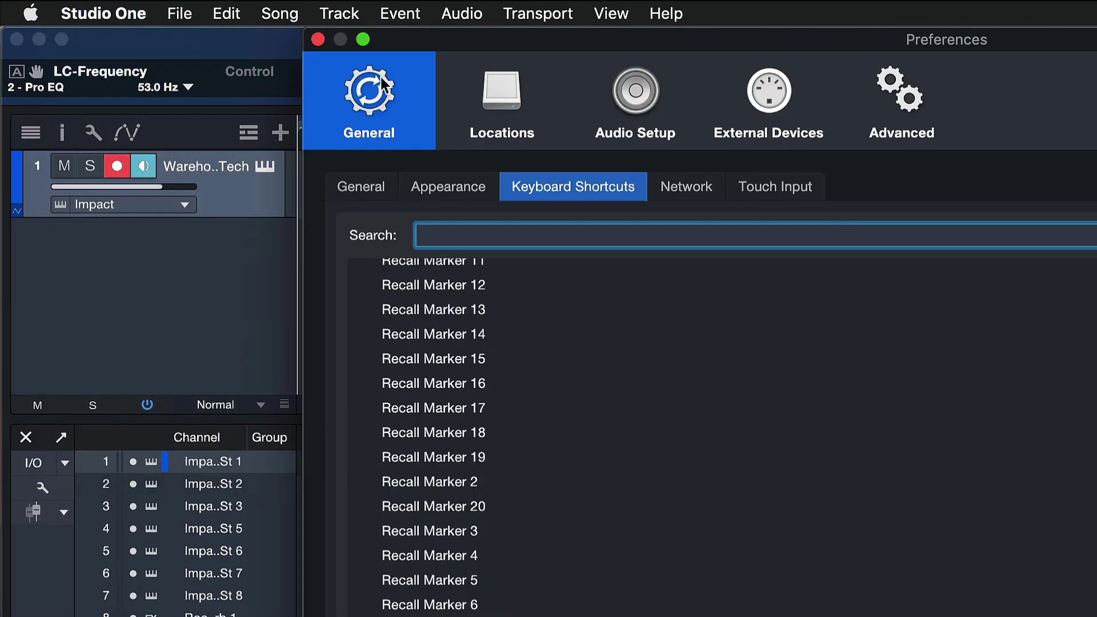
{"action": "left_click", "coordinate": [361, 187]}
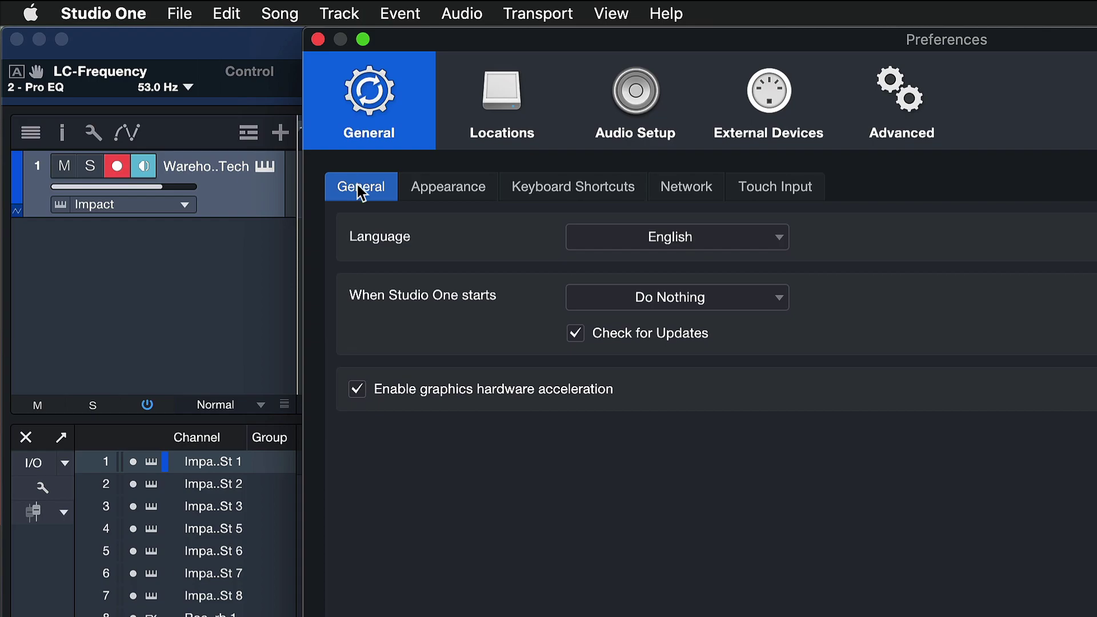
{"action": "left_click", "coordinate": [619, 293]}
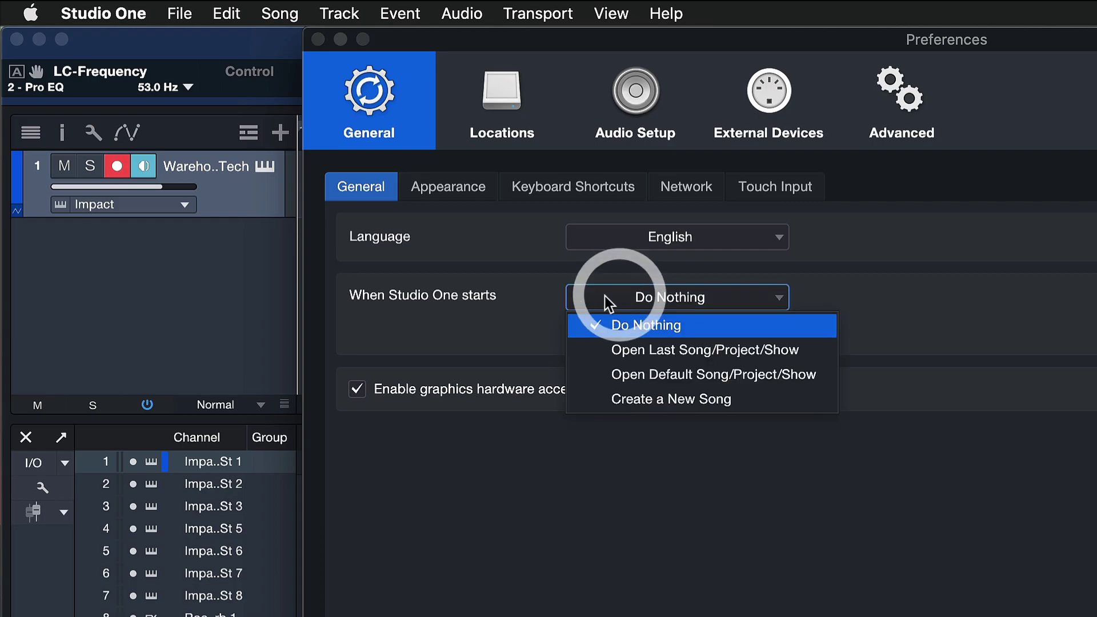
{"action": "left_click", "coordinate": [599, 375]}
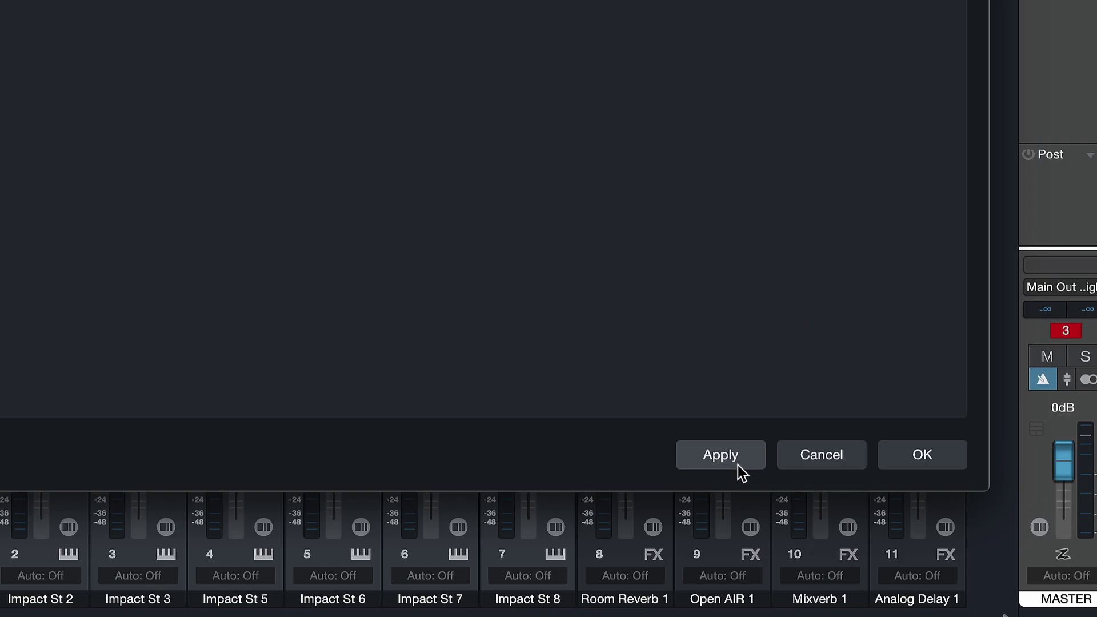
{"action": "left_click", "coordinate": [737, 465]}
{"action": "left_click", "coordinate": [917, 454]}
{"action": "key", "text": "super+q"}
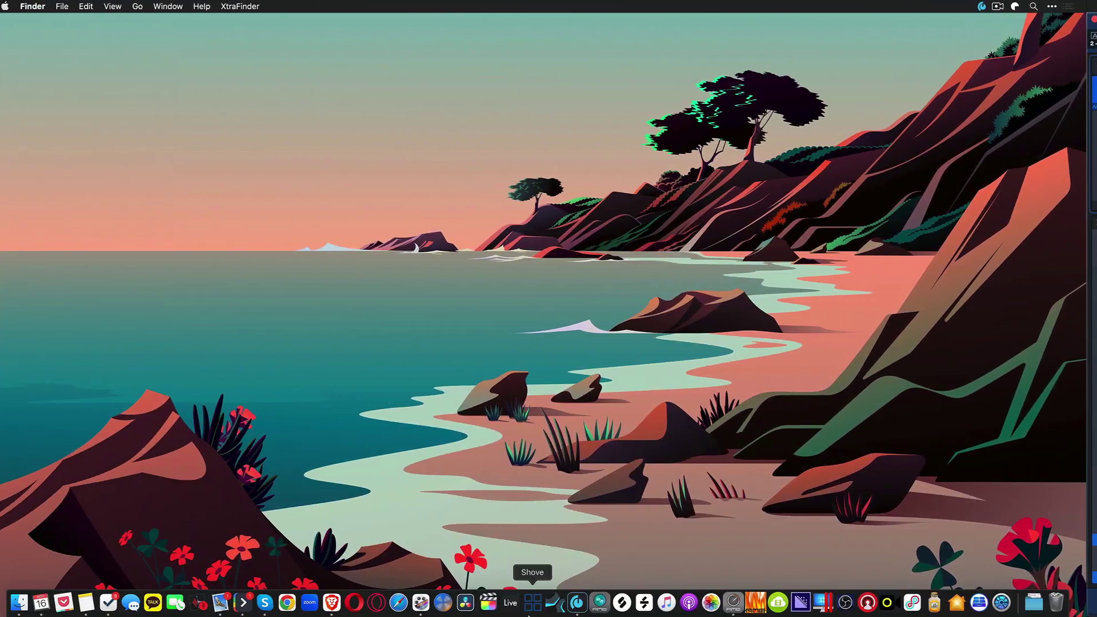
{"action": "left_click", "coordinate": [577, 602]}
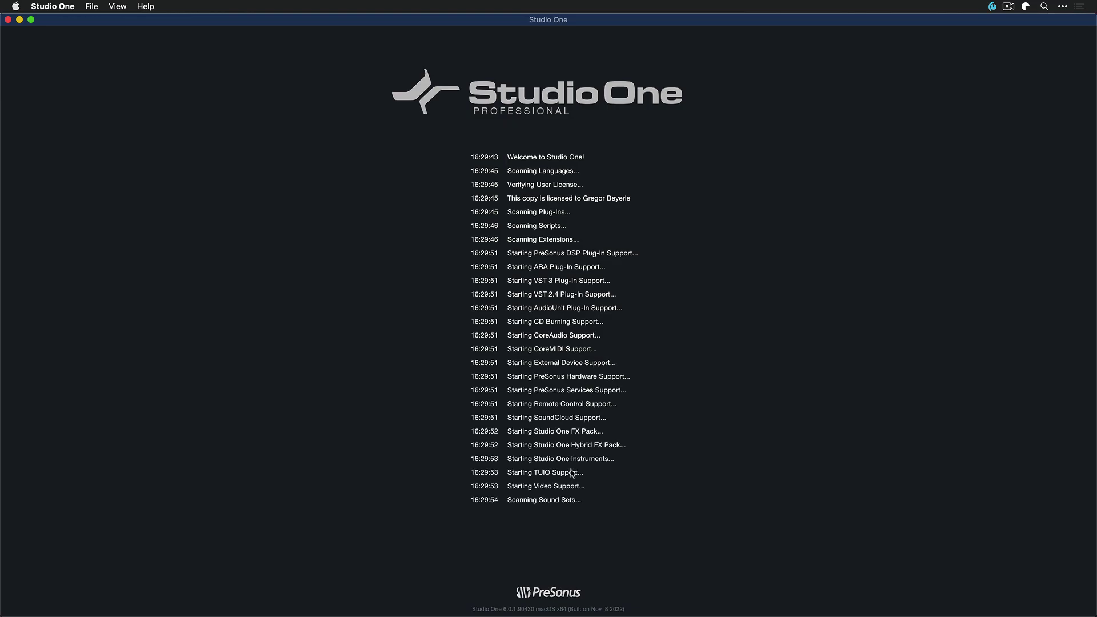